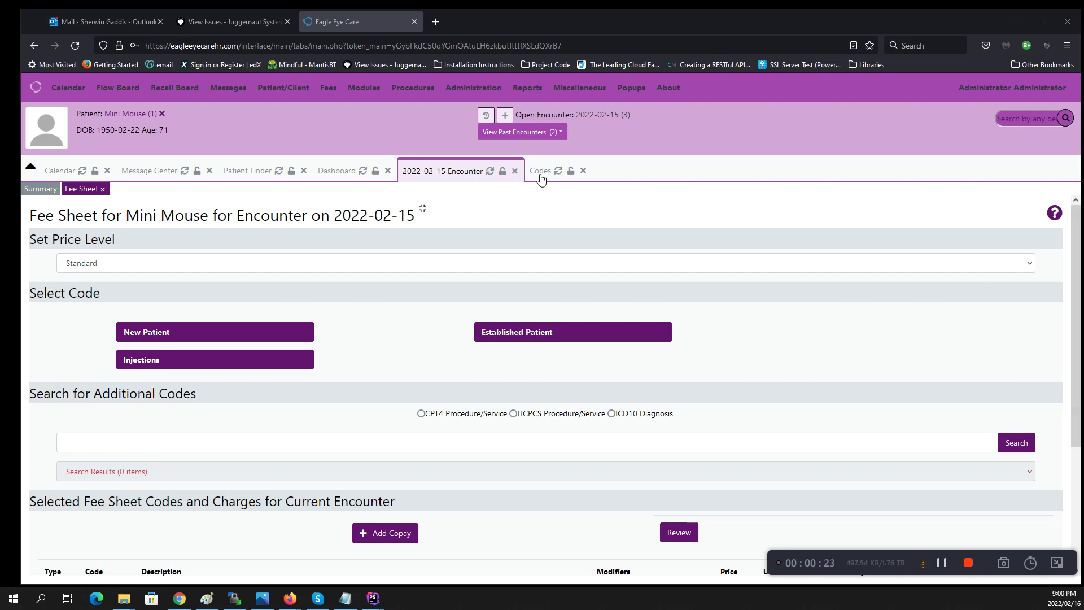
Open the Fee Sheet list in the List Editor, showing New and Established Patient CPT4 codes 99201–99215.
mouse_move(533, 90)
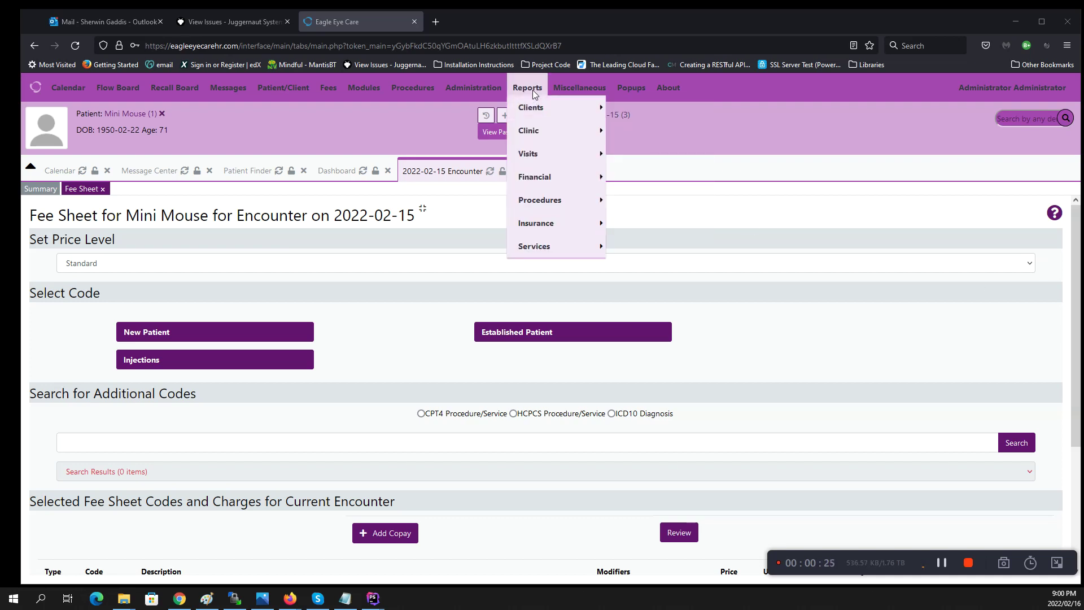
mouse_move(491, 96)
mouse_move(487, 163)
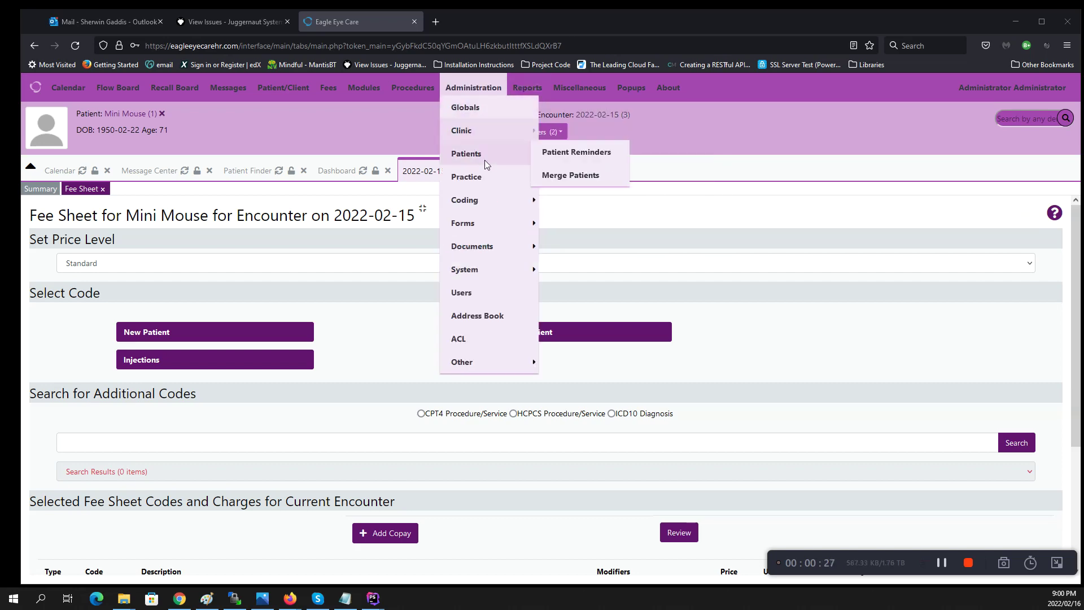
mouse_move(503, 228)
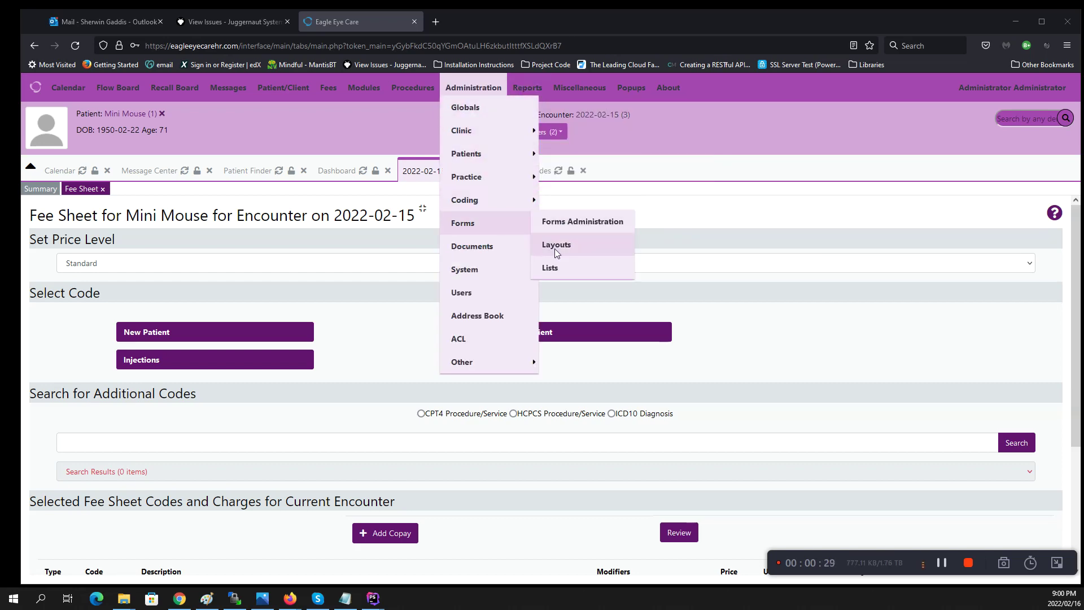
left_click(557, 266)
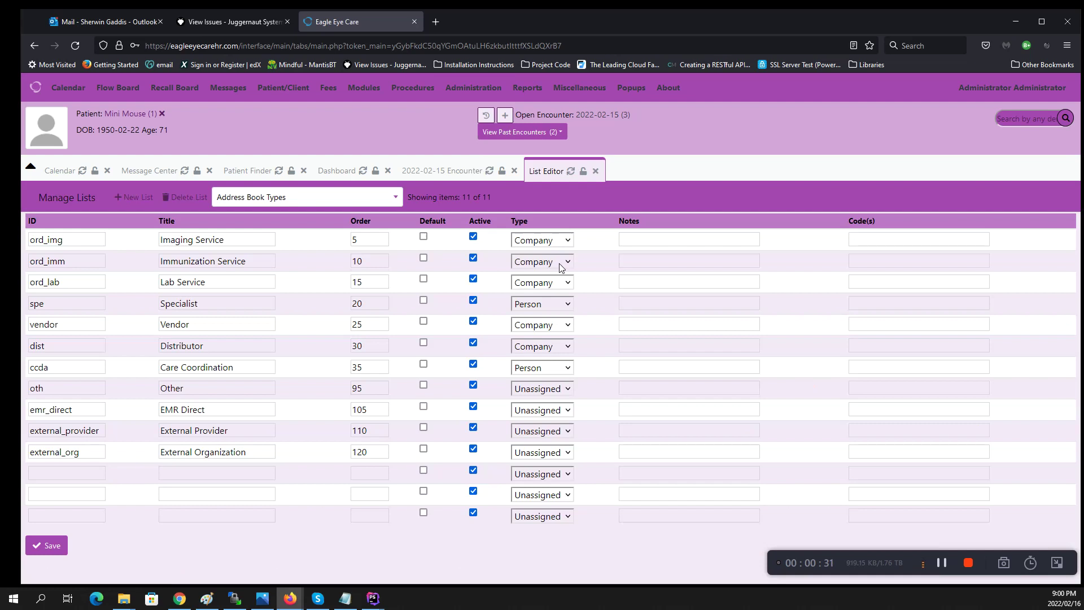
left_click(369, 202)
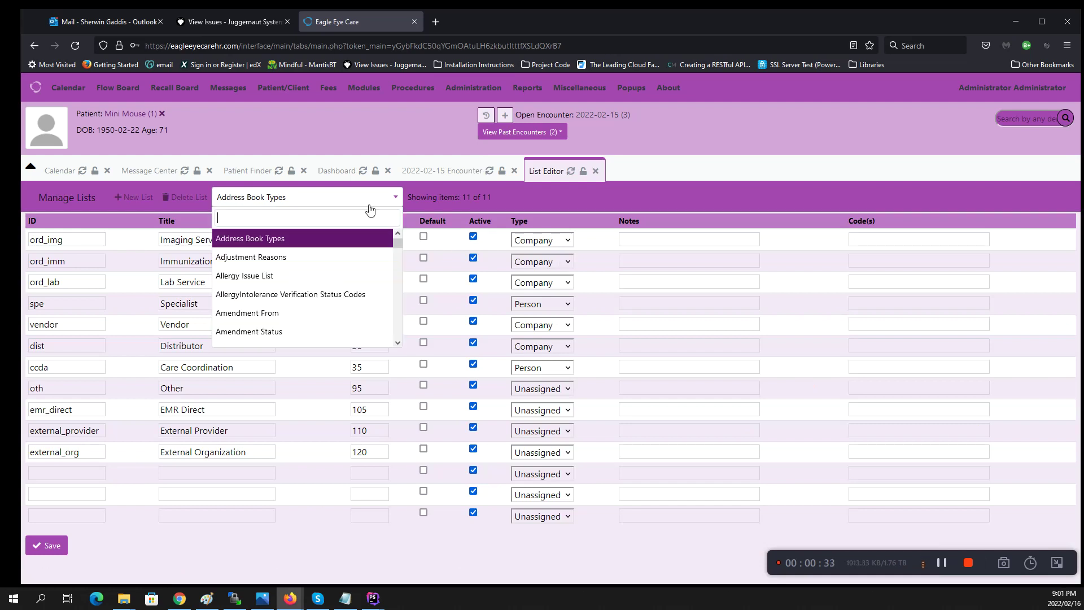
type("Fee")
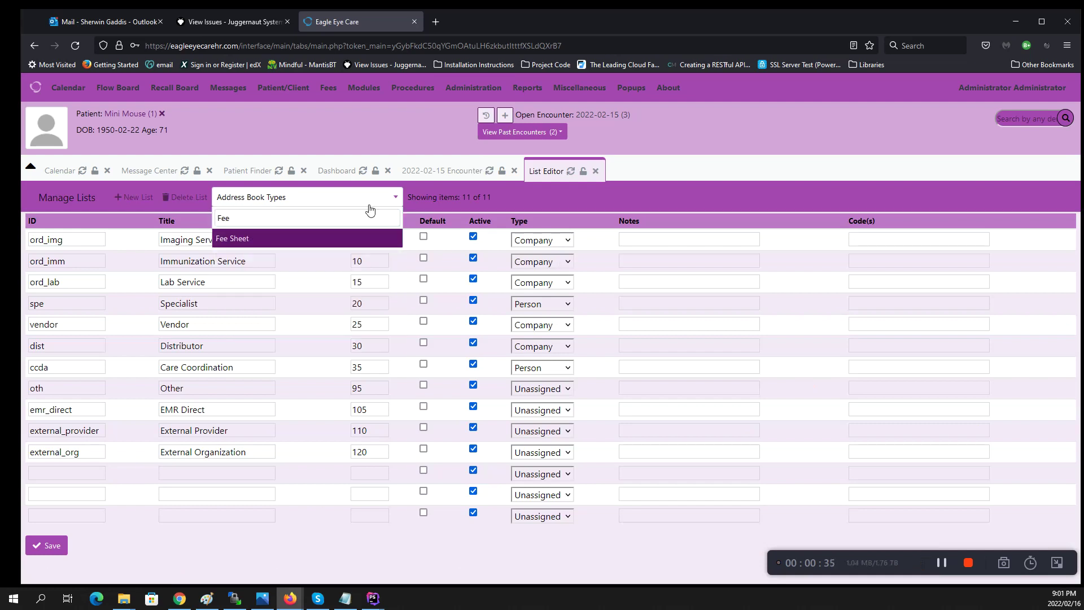
left_click(330, 240)
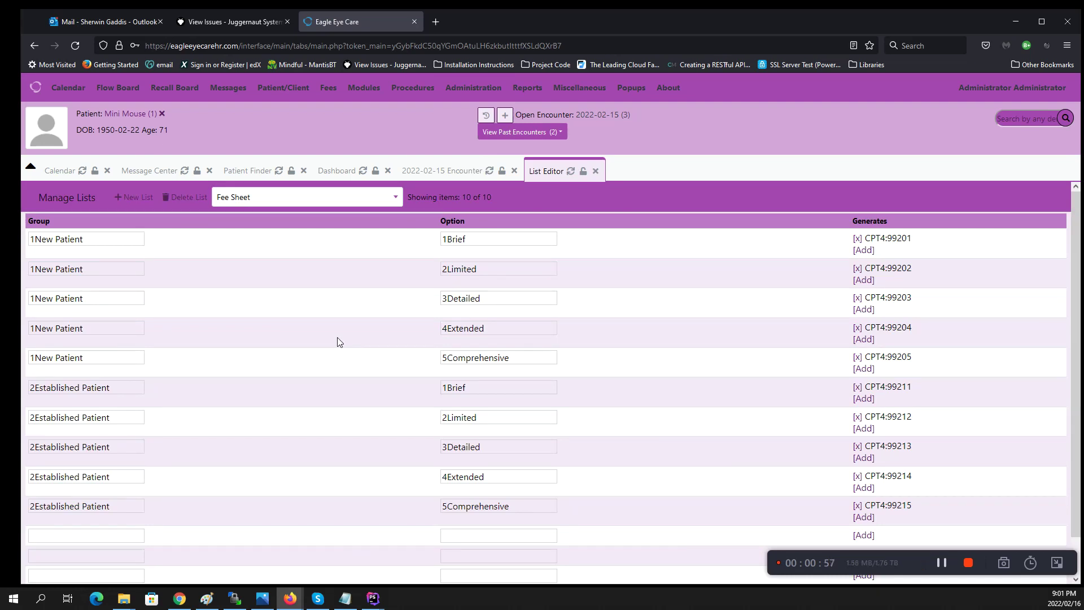
Load the Service Category list in the List Editor.
left_click(341, 203)
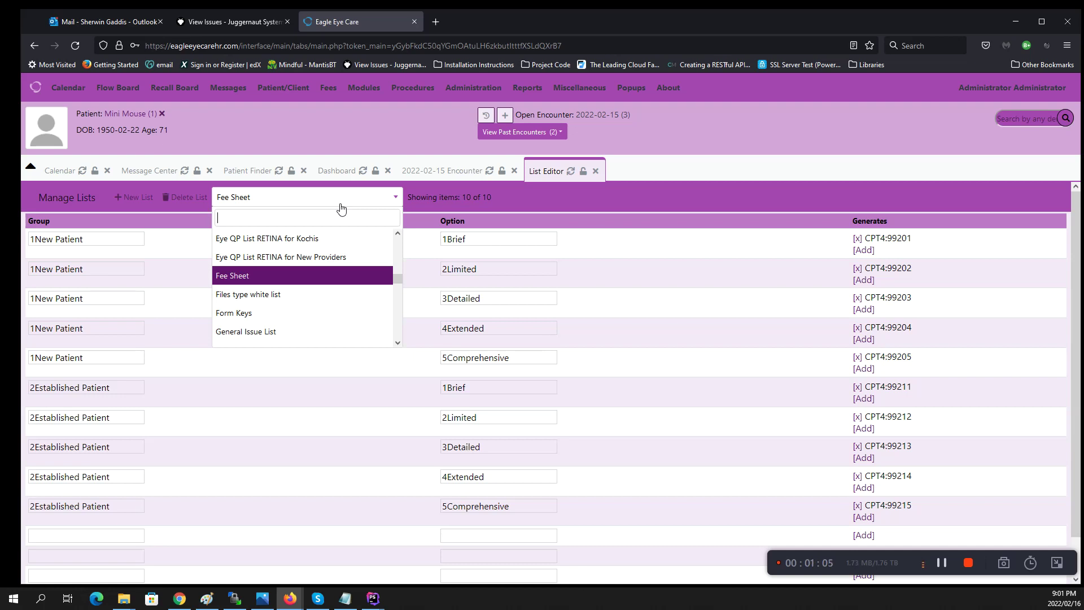
type("serv")
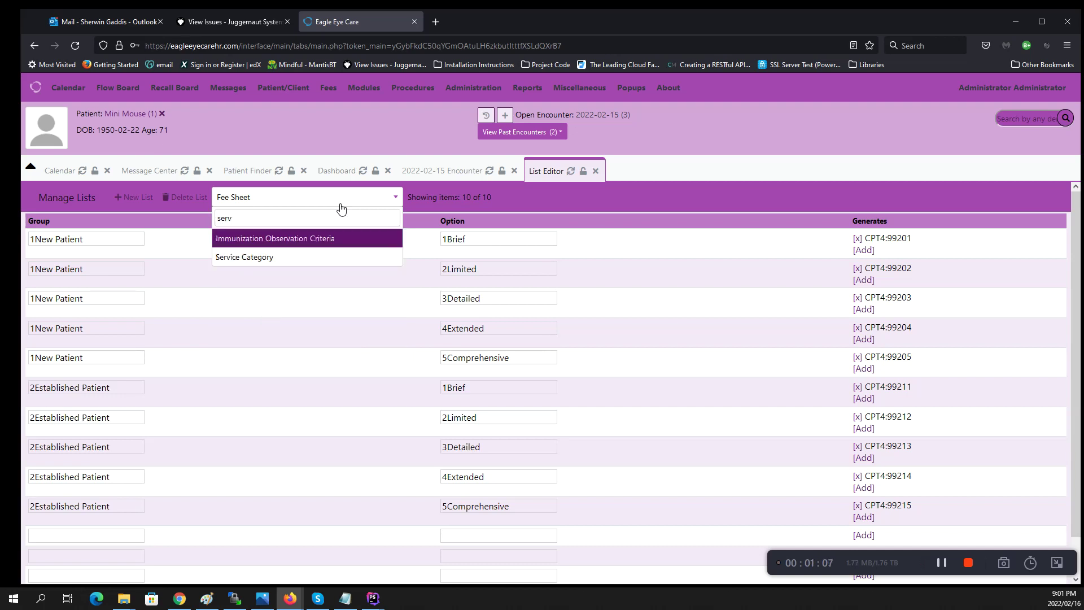
left_click(299, 256)
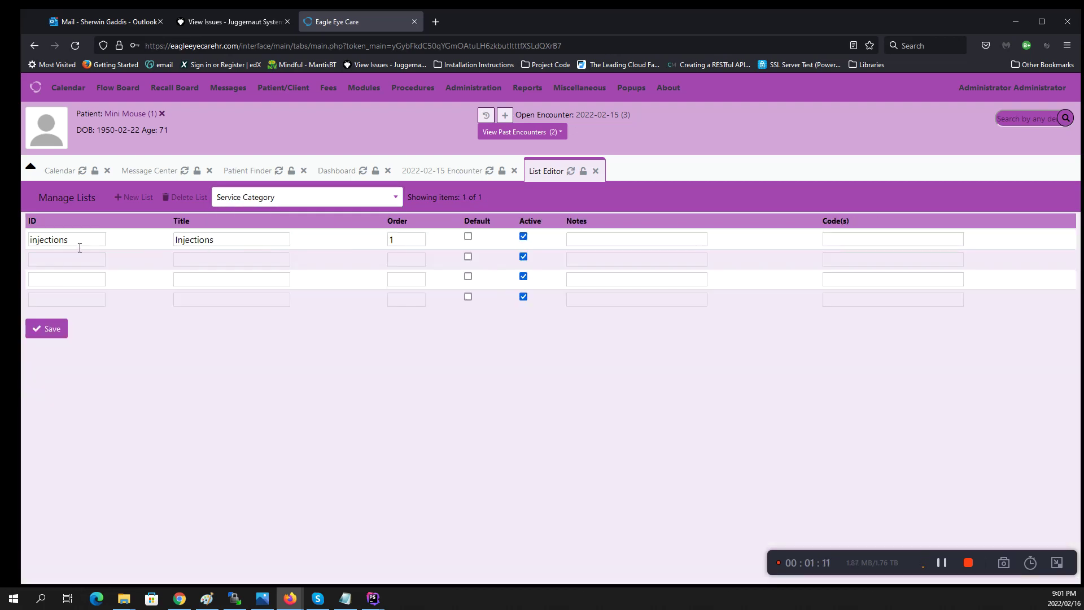
Add category ID weightloss, title Weight Loss, order 2 in row two and save the list.
left_click(80, 265)
type("weightloss")
key("Tab")
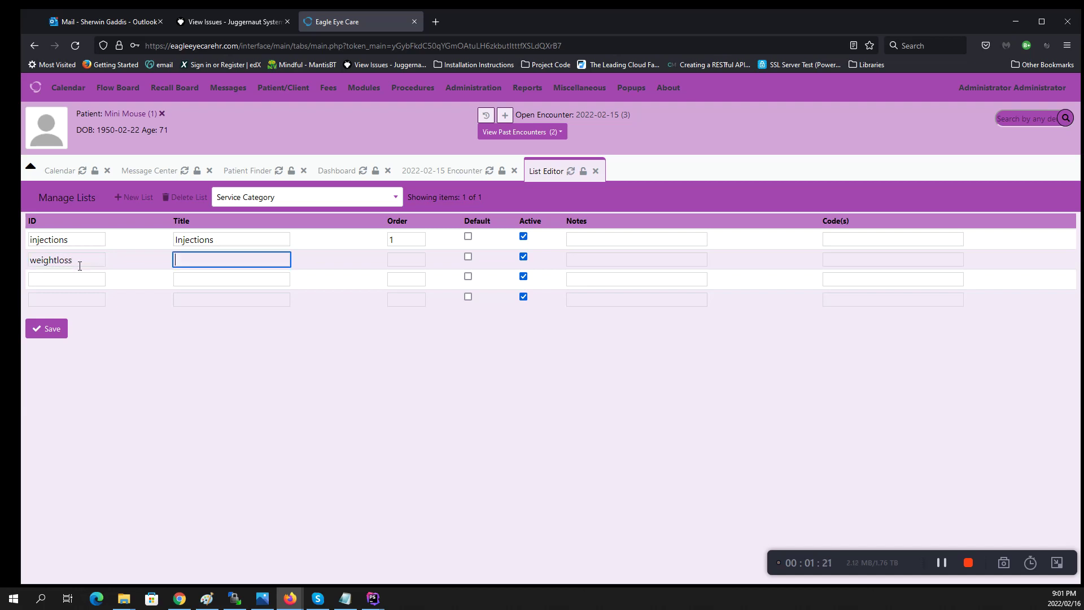
type("Weight Loss")
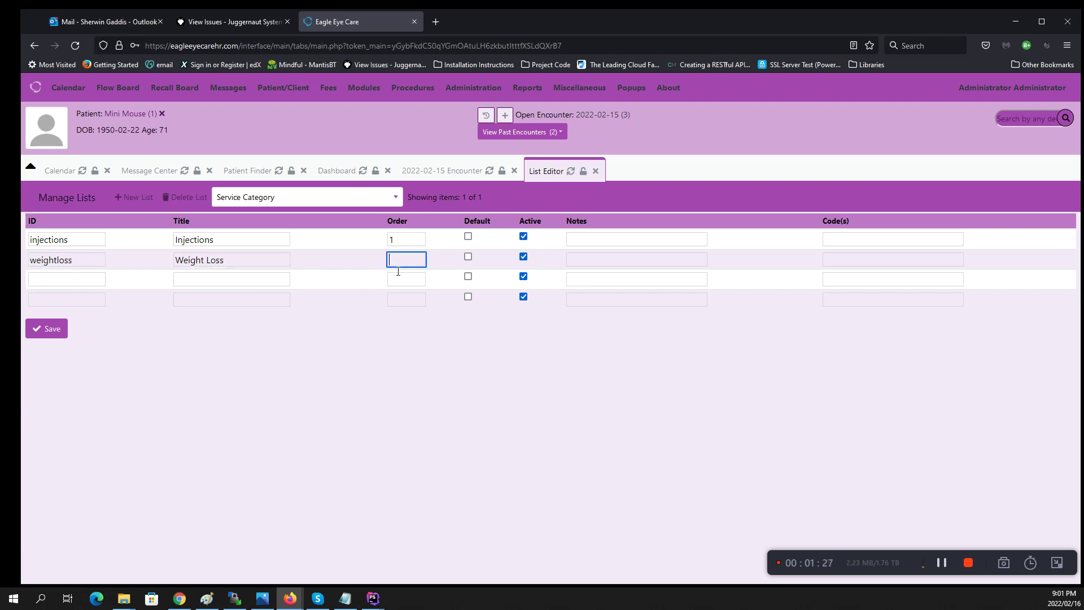
key("Tab")
type("2")
left_click(346, 267)
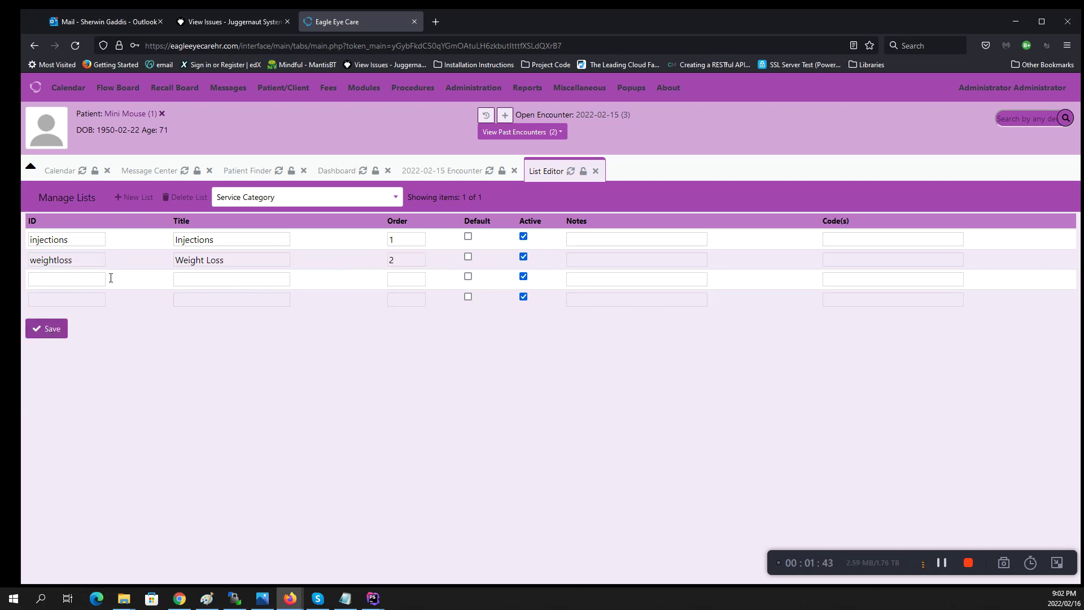
left_click(67, 335)
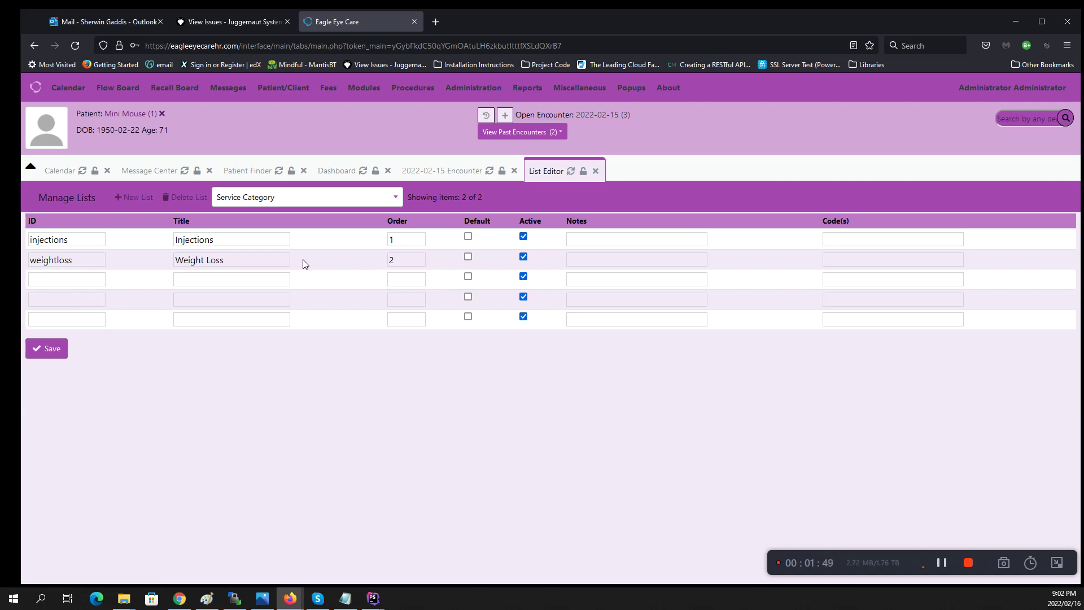
Reload the encounter's Fee Sheet so a Weight Loss group appears beside Injections.
left_click(473, 175)
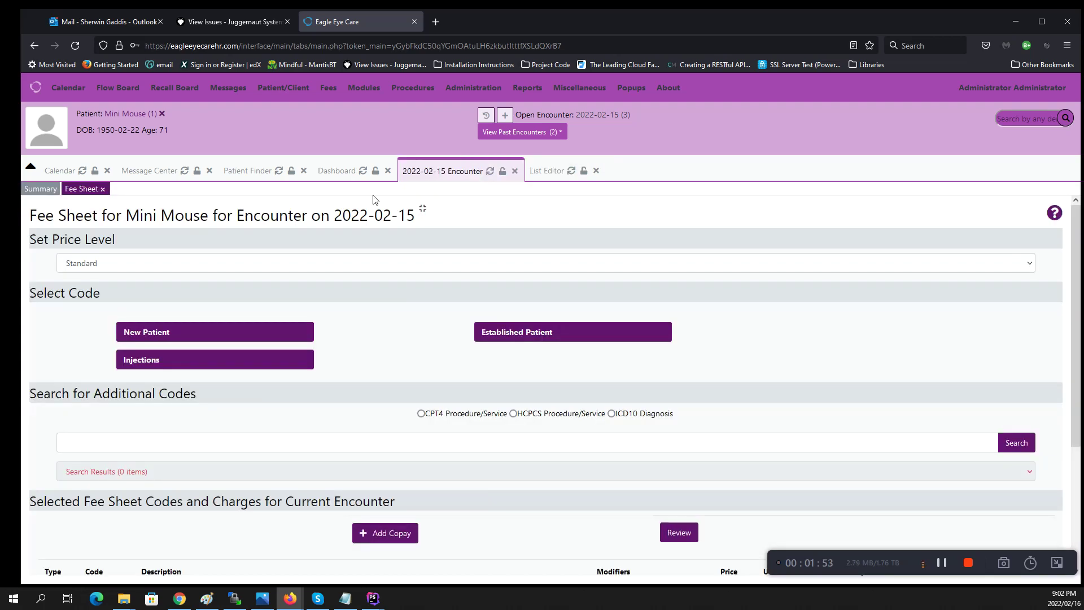
left_click(104, 190)
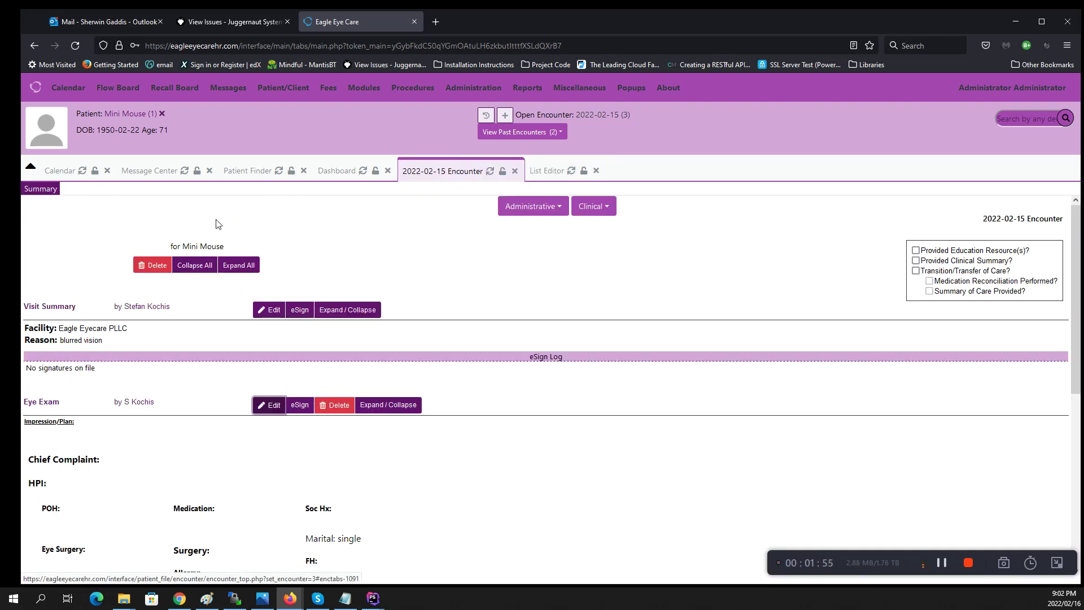
left_click(517, 206)
left_click(525, 231)
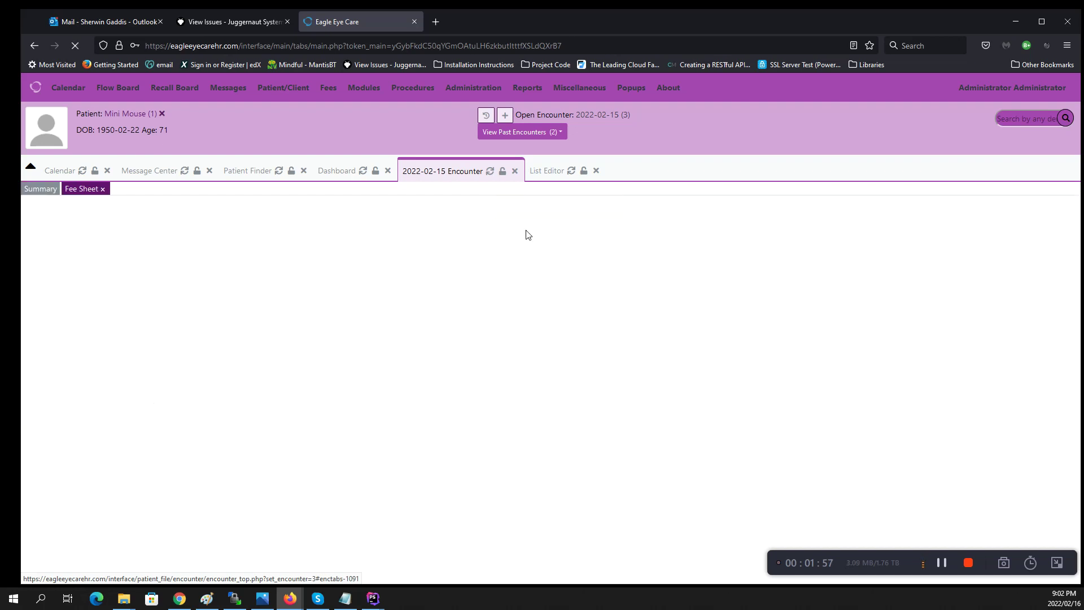
left_click(486, 360)
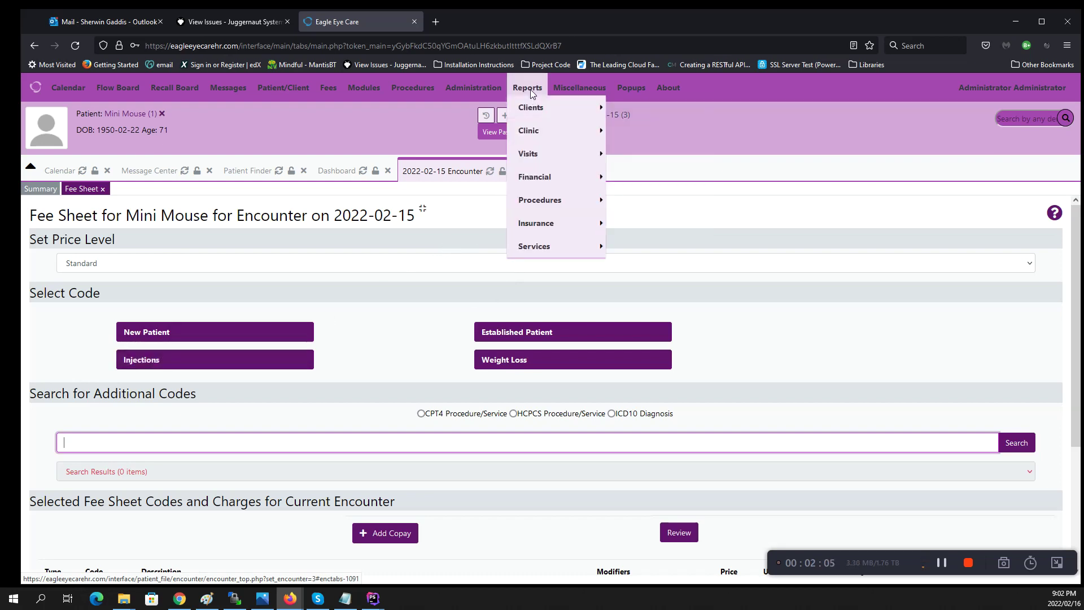
Search ICD10 Diagnosis codes for Injection, listing 37 matches starting with F40.231.
mouse_move(490, 89)
mouse_move(484, 200)
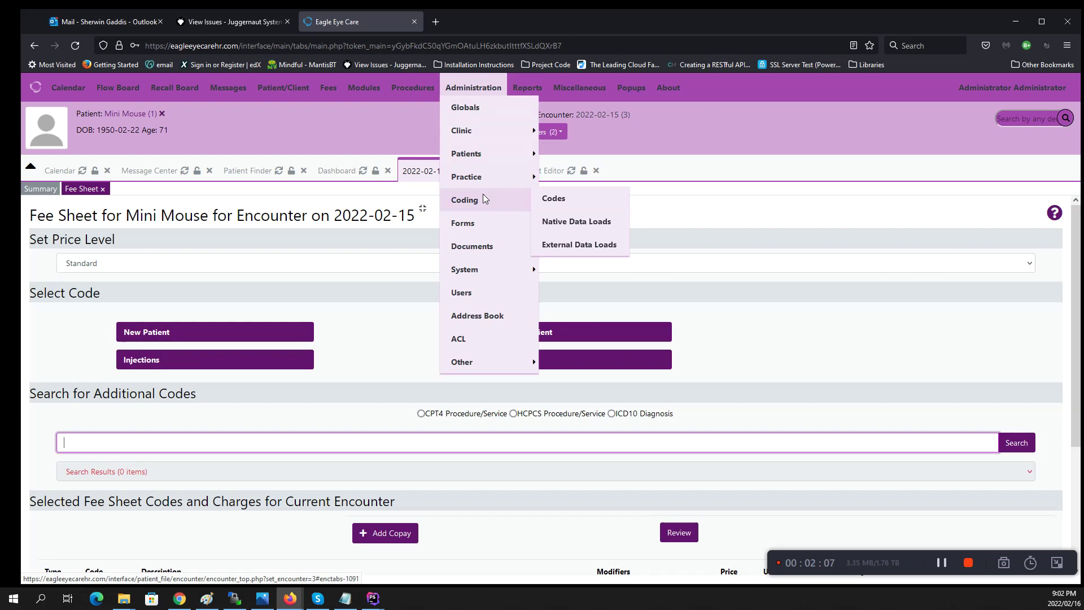
left_click(567, 199)
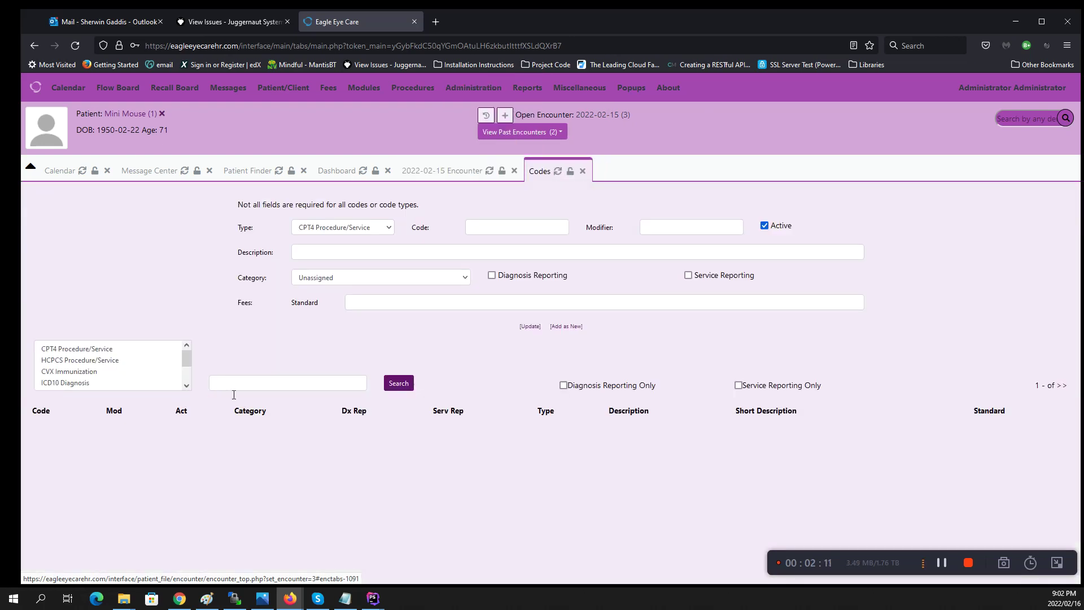
left_click(78, 383)
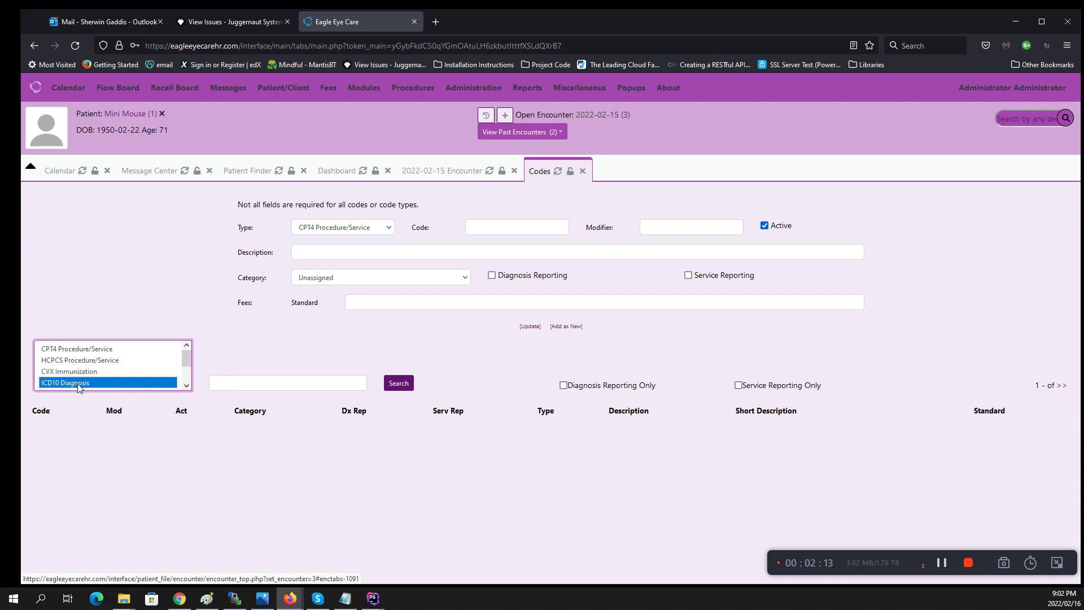
left_click(240, 389)
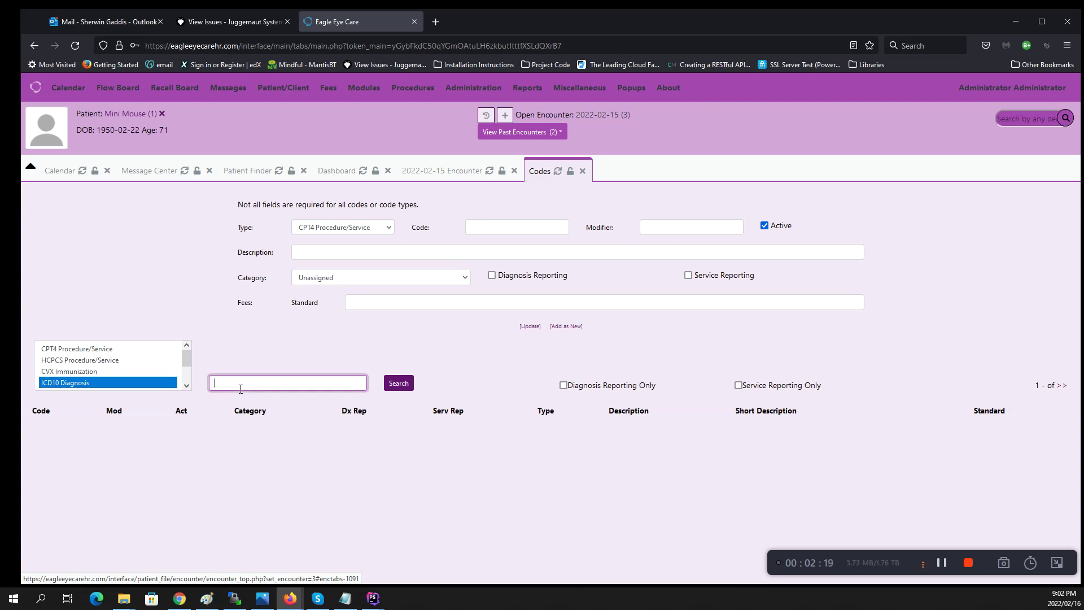
type("io")
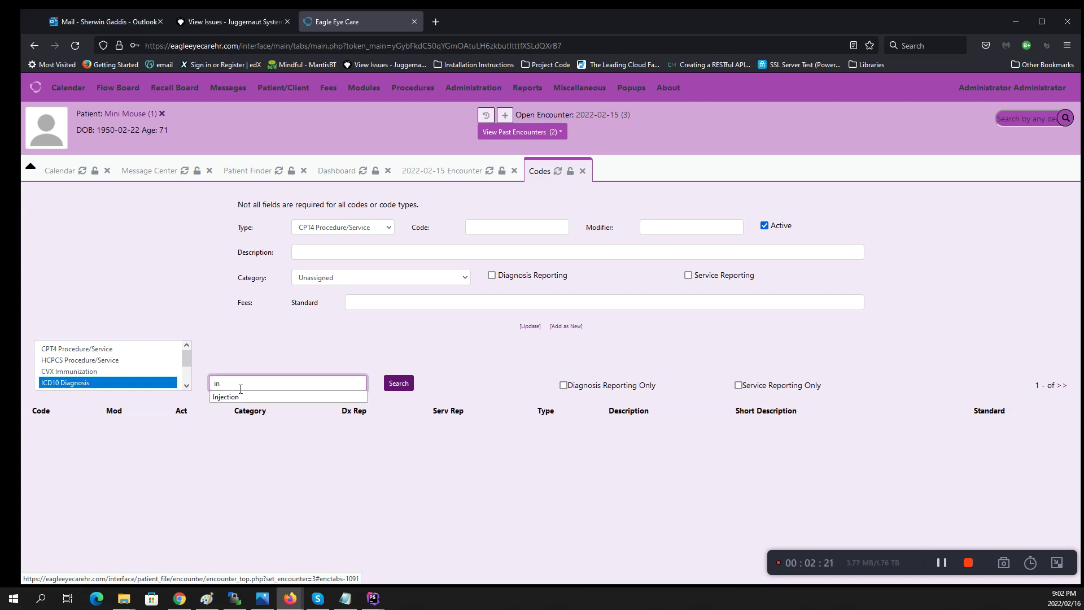
type("n")
left_click(242, 398)
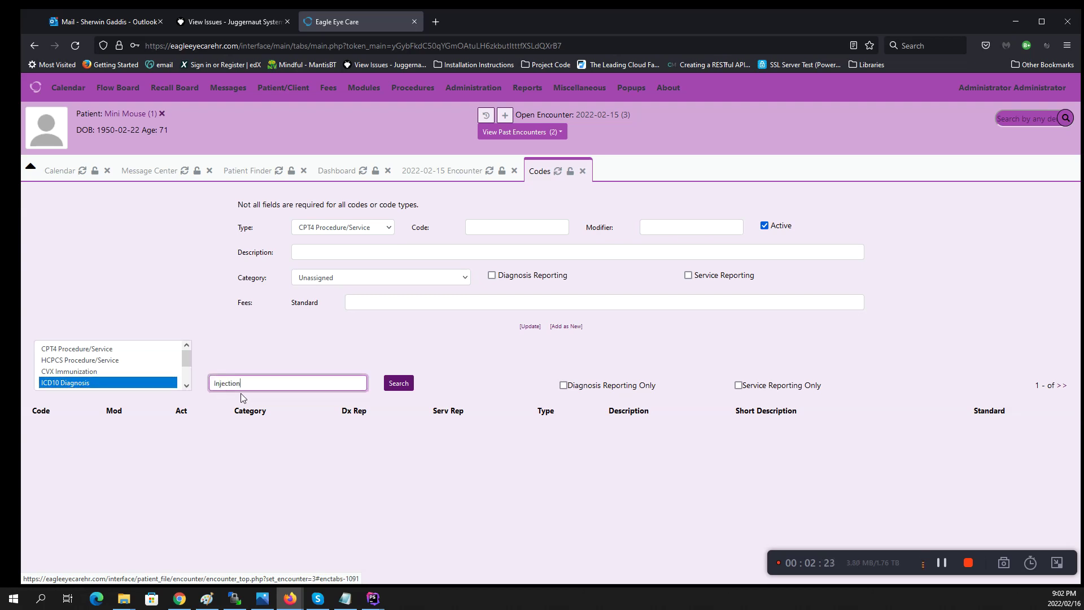
left_click(402, 385)
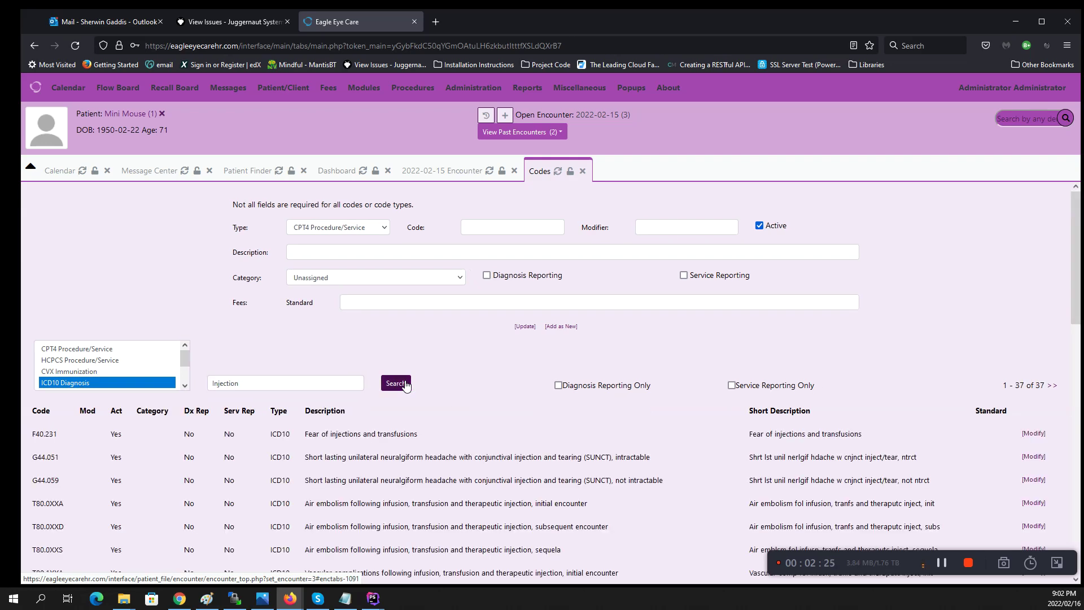
Assign F40.231 Fear of injections and transfusions to the Injections category with standard fee 145.00.
scroll(406, 386, "down", 3)
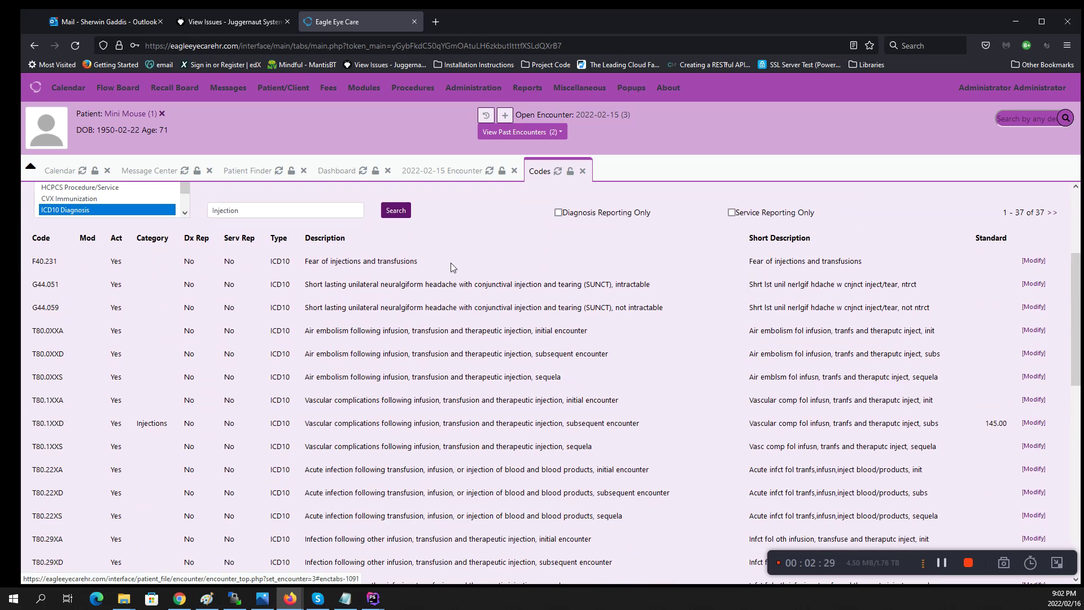
left_click(1033, 261)
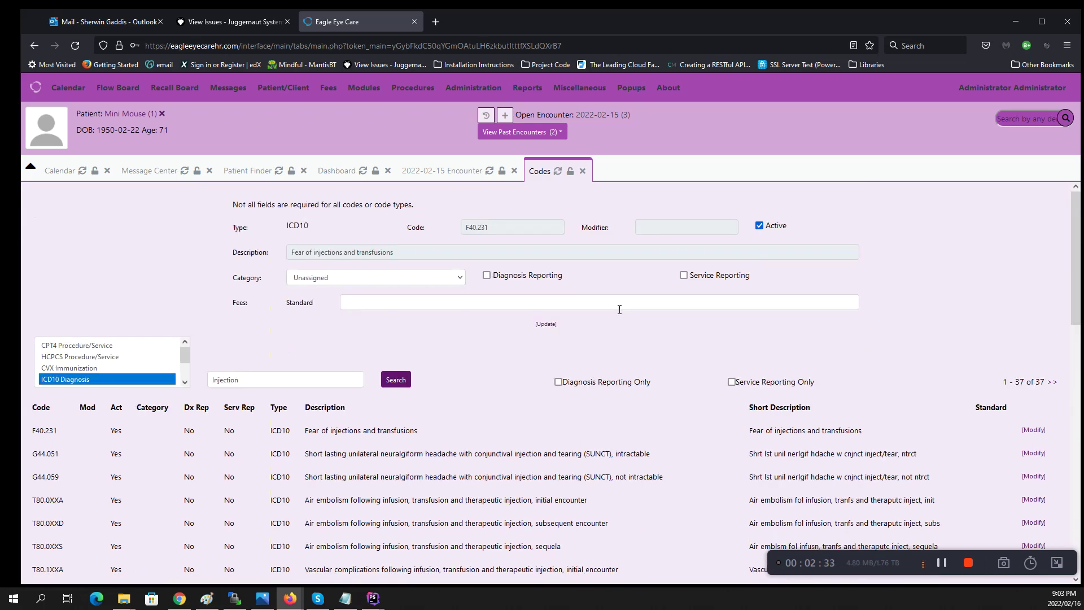
left_click(404, 281)
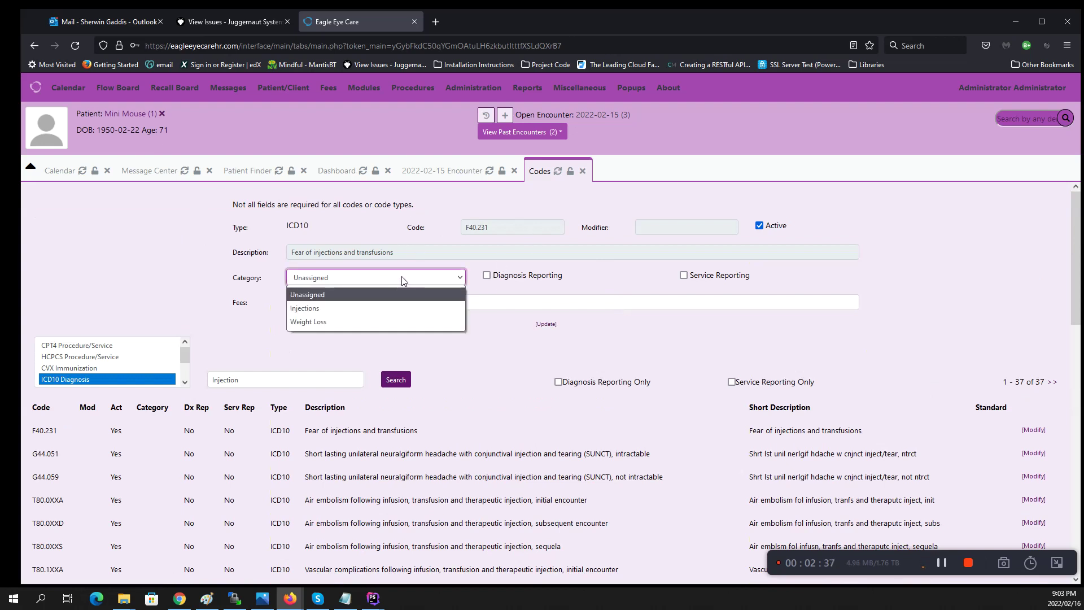
left_click(349, 309)
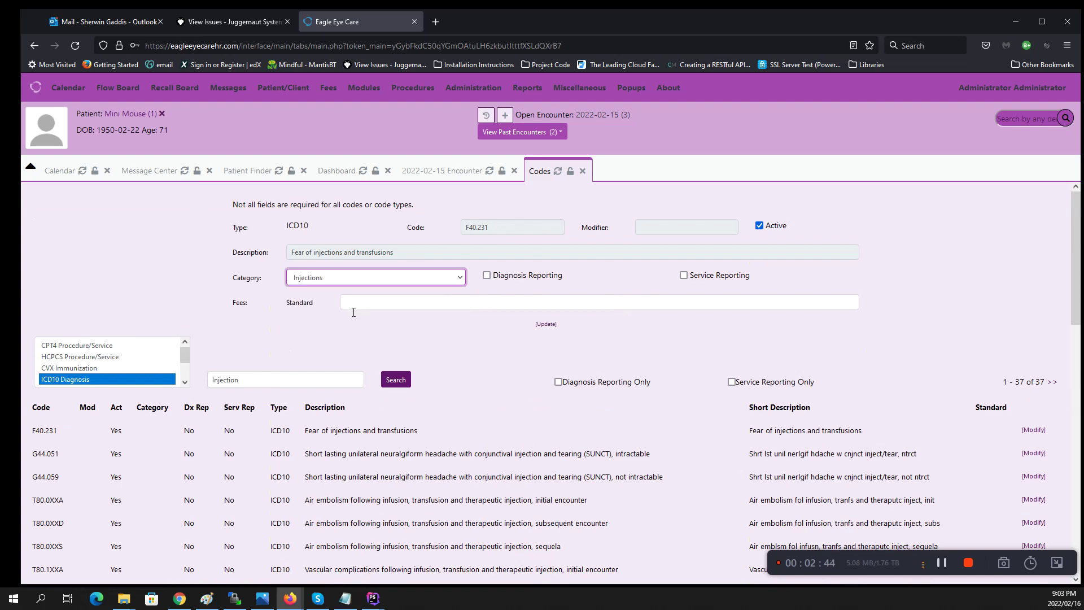
left_click(354, 310)
type("145")
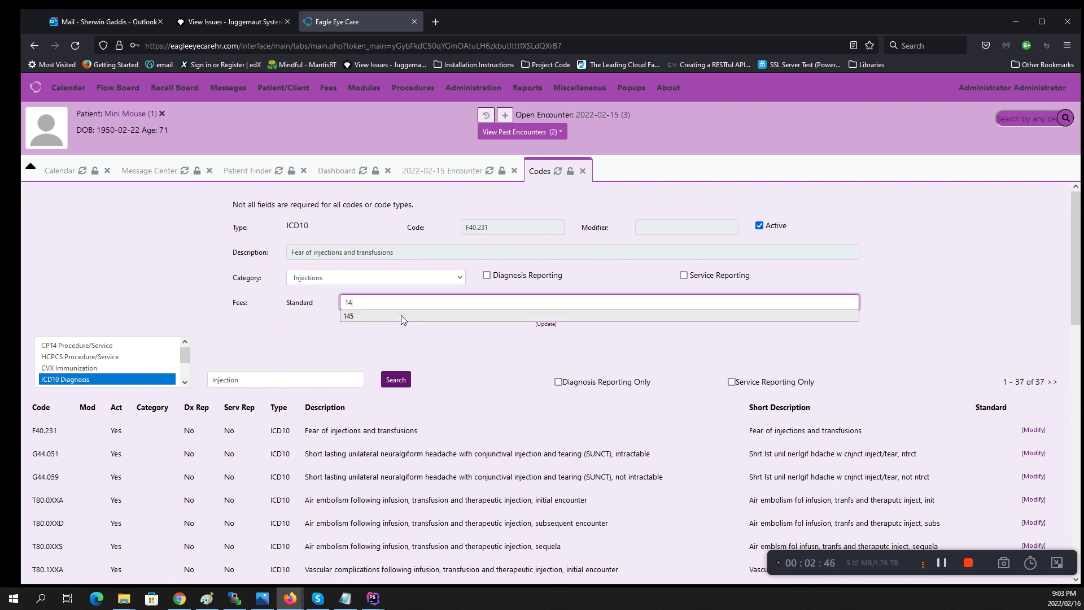
left_click(404, 335)
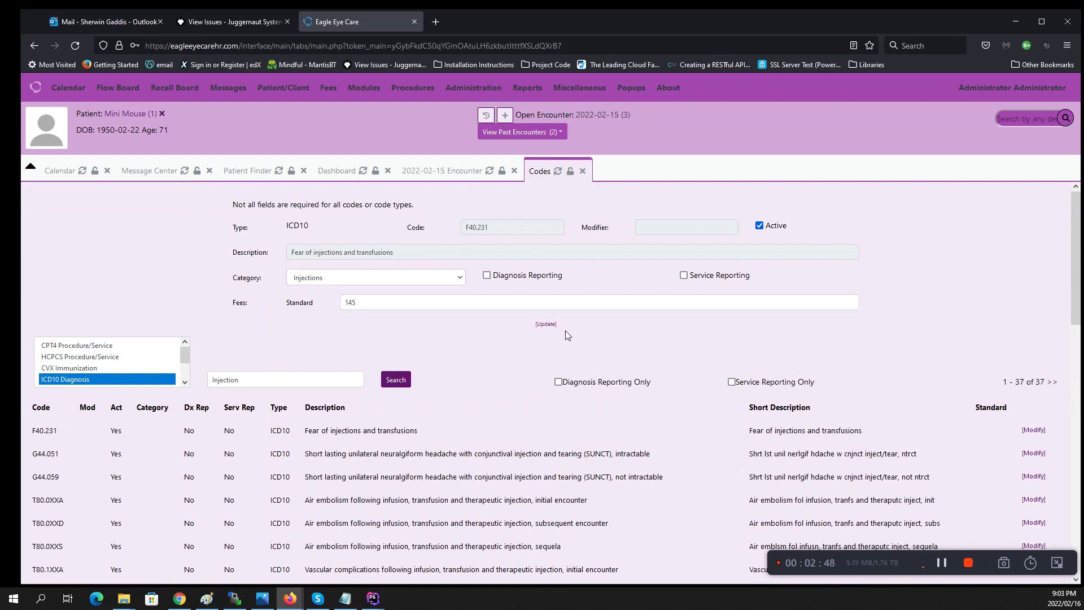
left_click(549, 326)
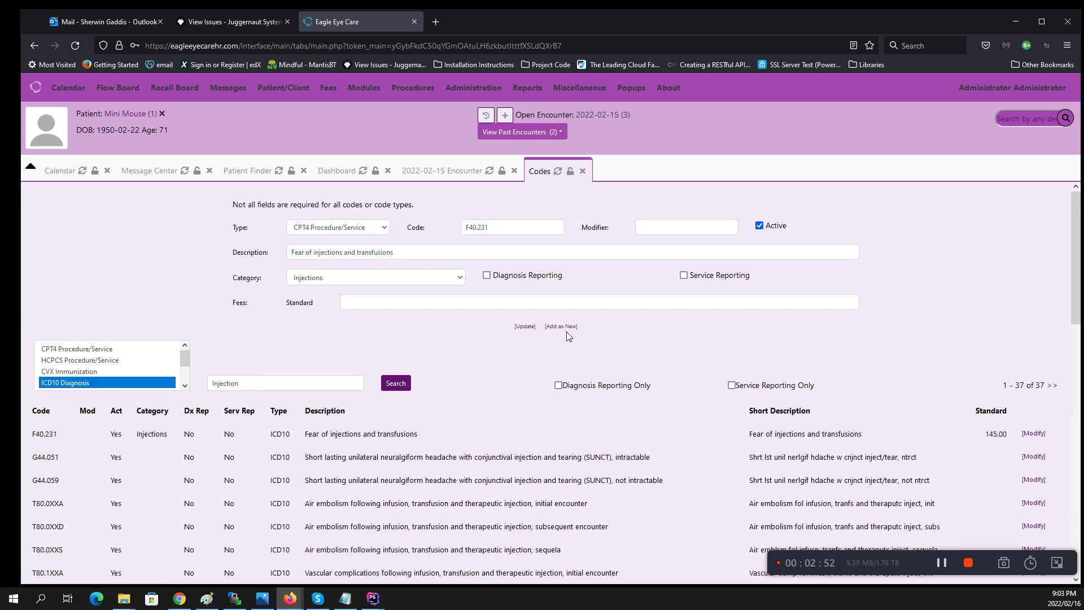
Reload the Fee Sheet of the 2022-02-15 encounter.
left_click(458, 176)
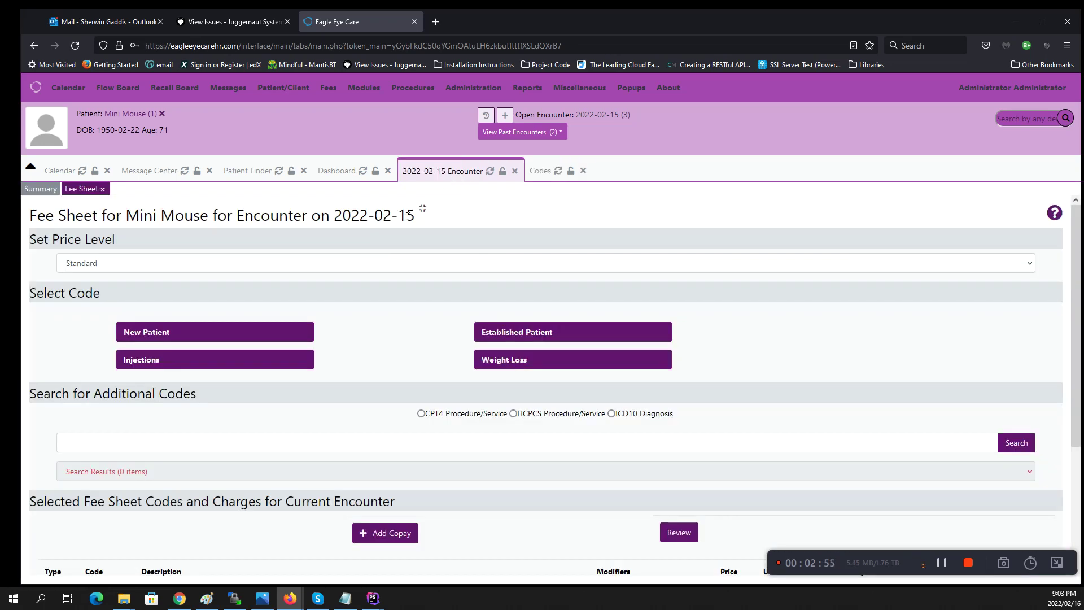
left_click(102, 189)
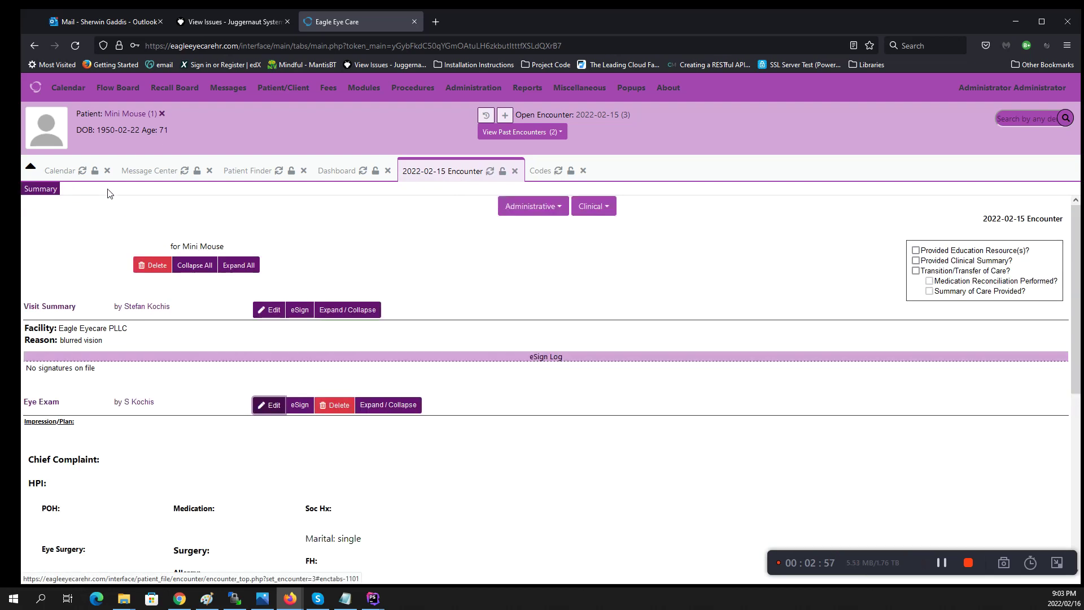
left_click(519, 211)
left_click(524, 233)
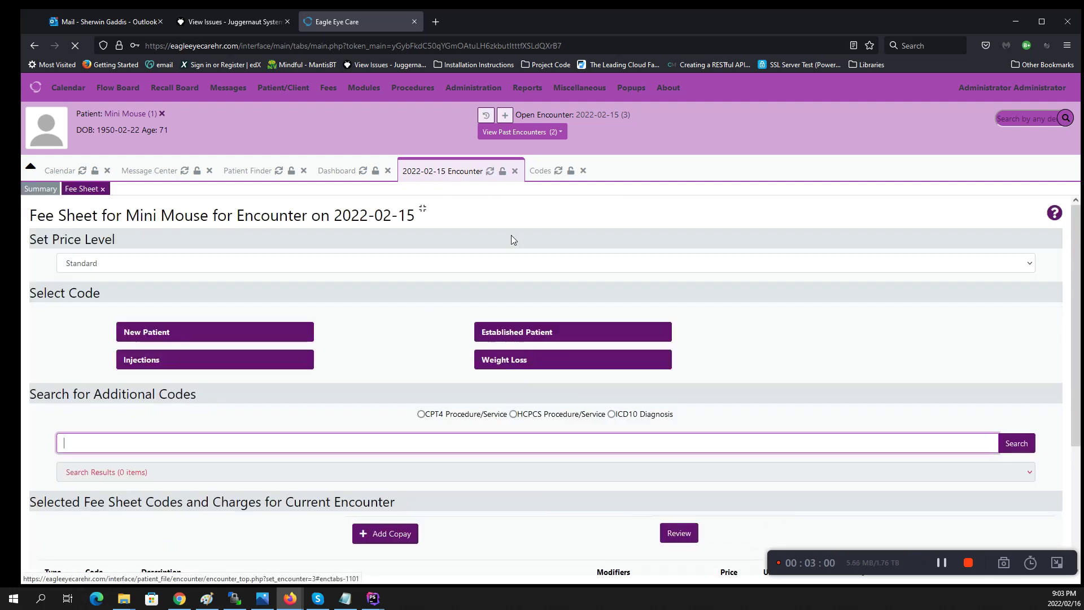
Add F40.231 Fear of injections and transfusions from the Injections quick list.
left_click(280, 362)
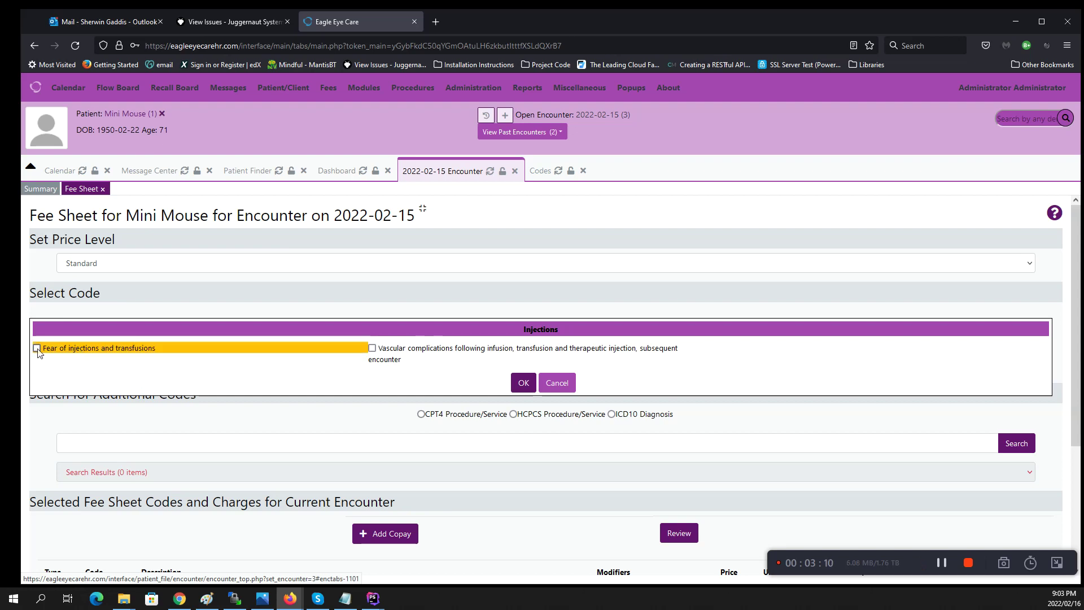
left_click(193, 350)
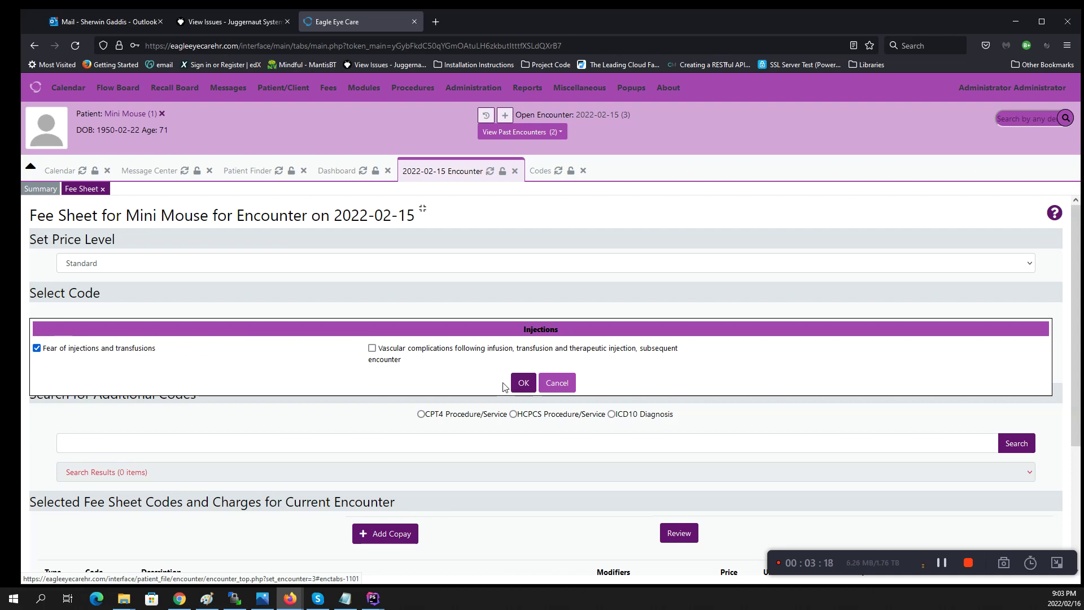
scroll(523, 385, "down", 2)
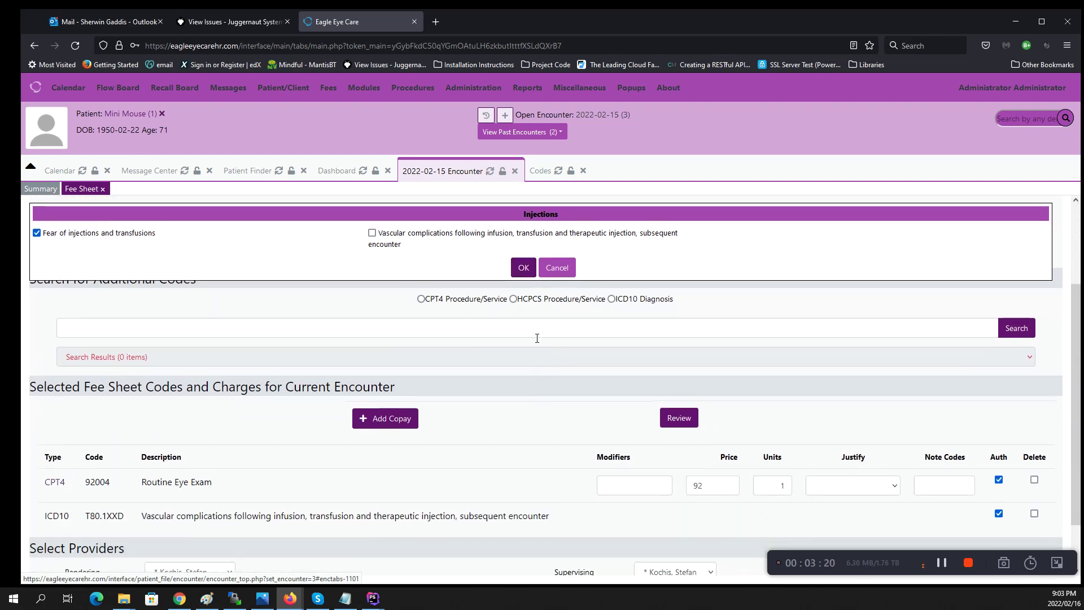
left_click(525, 272)
scroll(480, 435, "down", 2)
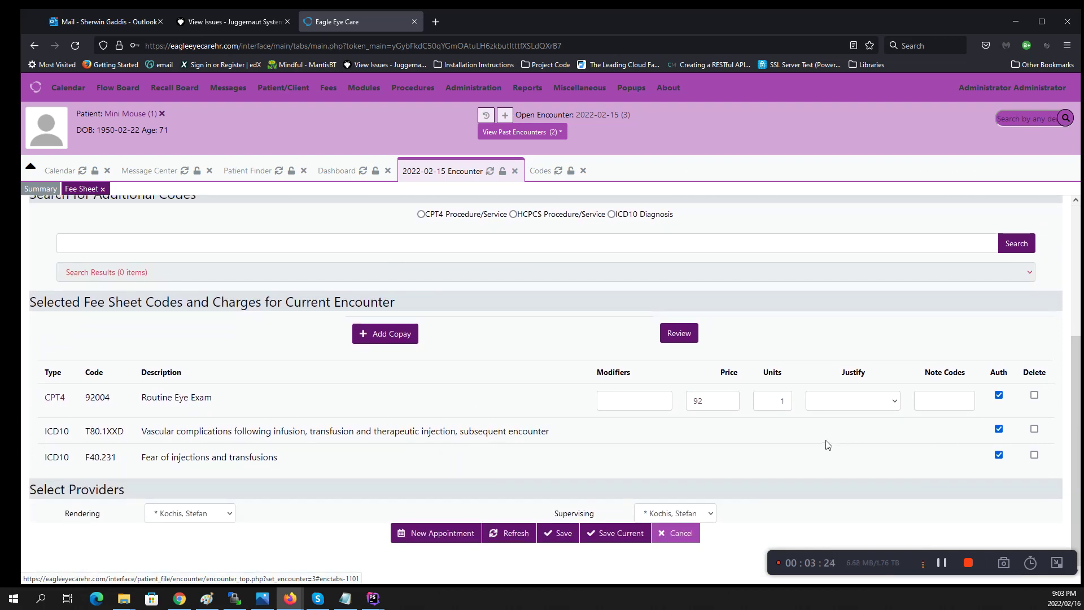
Justify the CPT4 92004 Routine Eye Exam line with ICD10|F40.231.
left_click(895, 402)
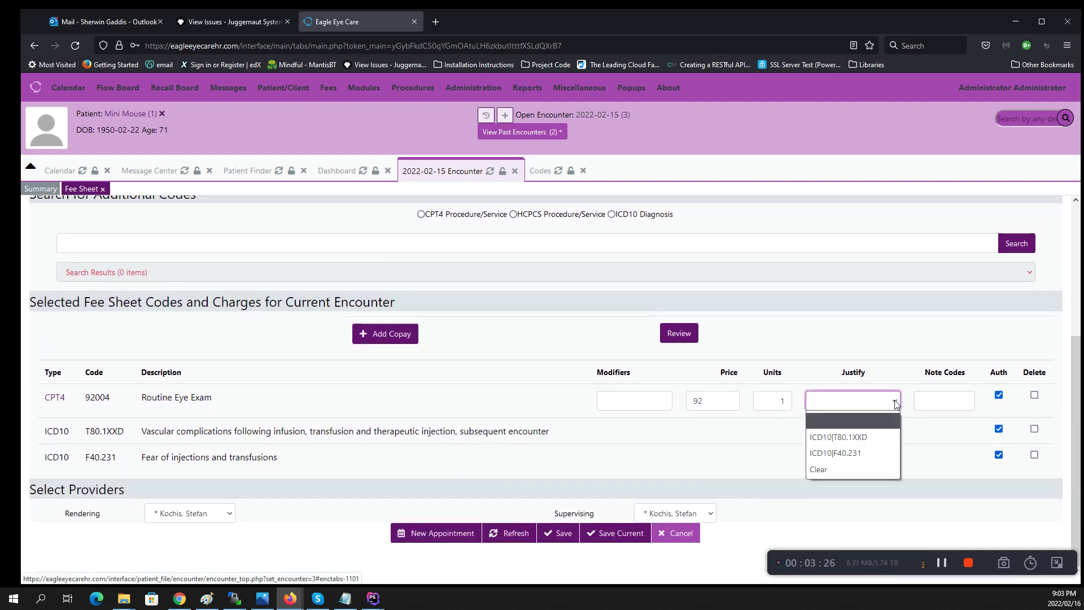
left_click(849, 454)
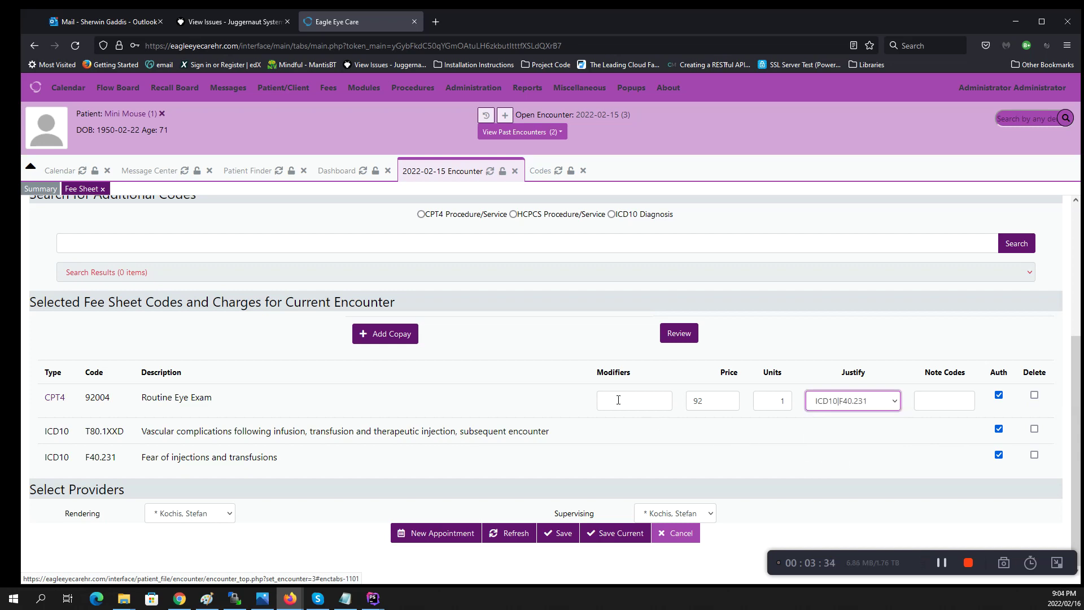
scroll(580, 379, "up", 4)
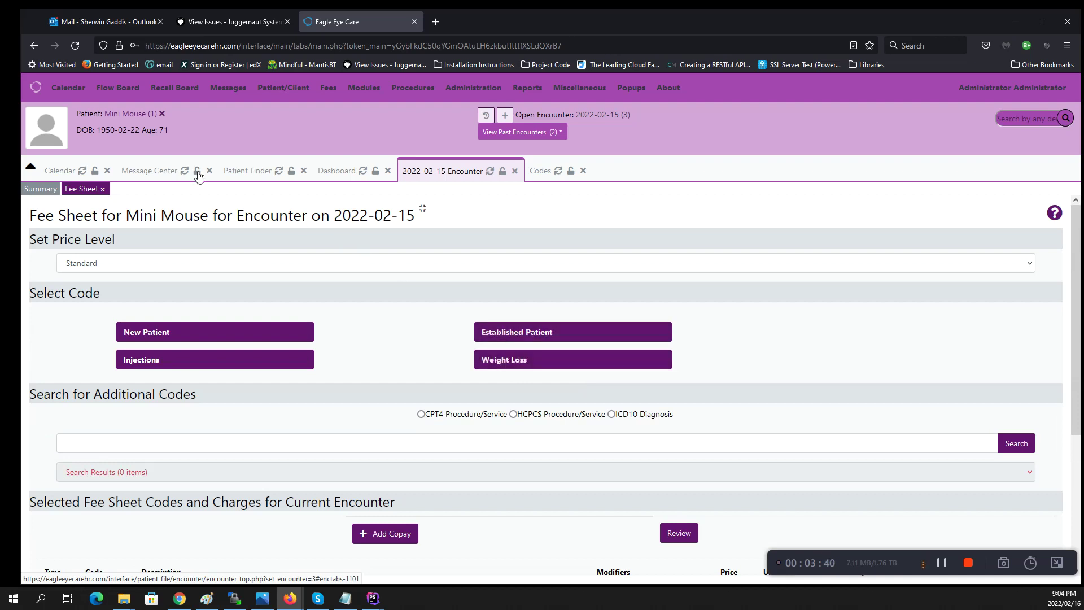
Search the codes on the Codes page for 'weight'.
left_click(545, 174)
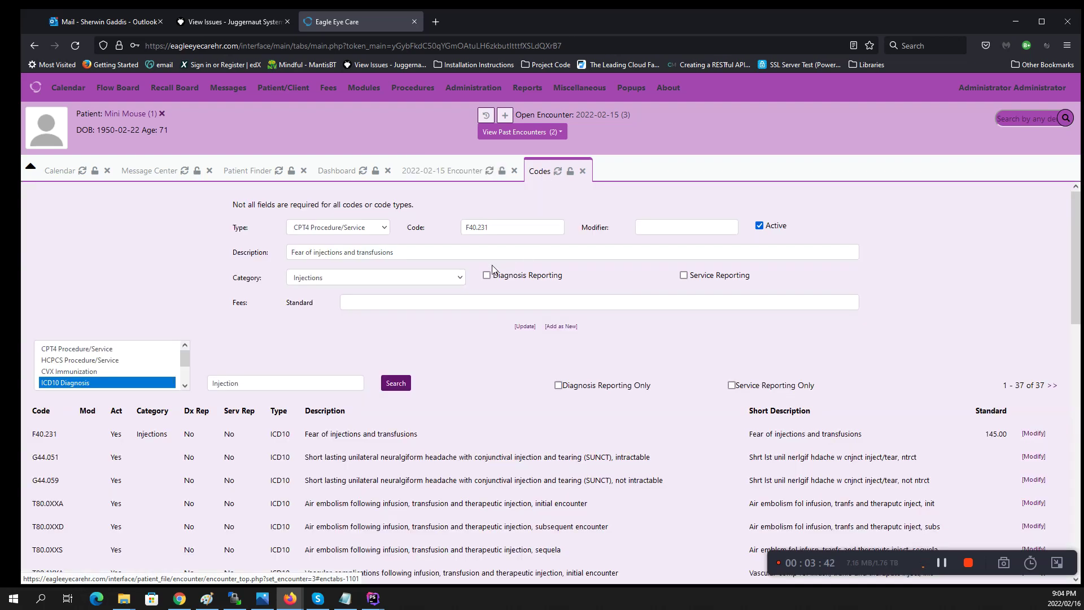
double_click(203, 386)
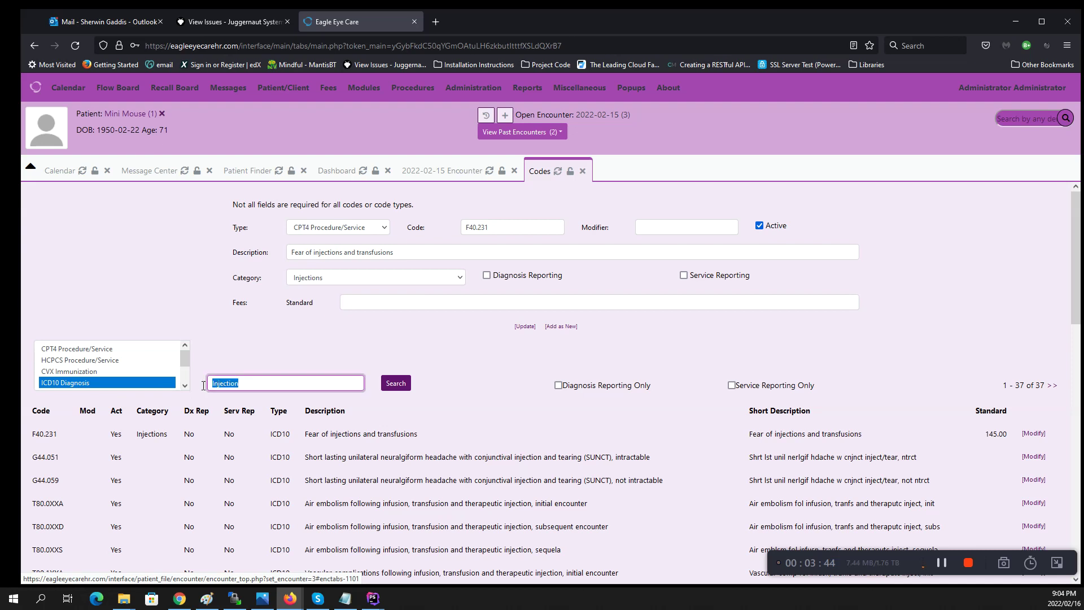
type("weightloss")
left_click(402, 384)
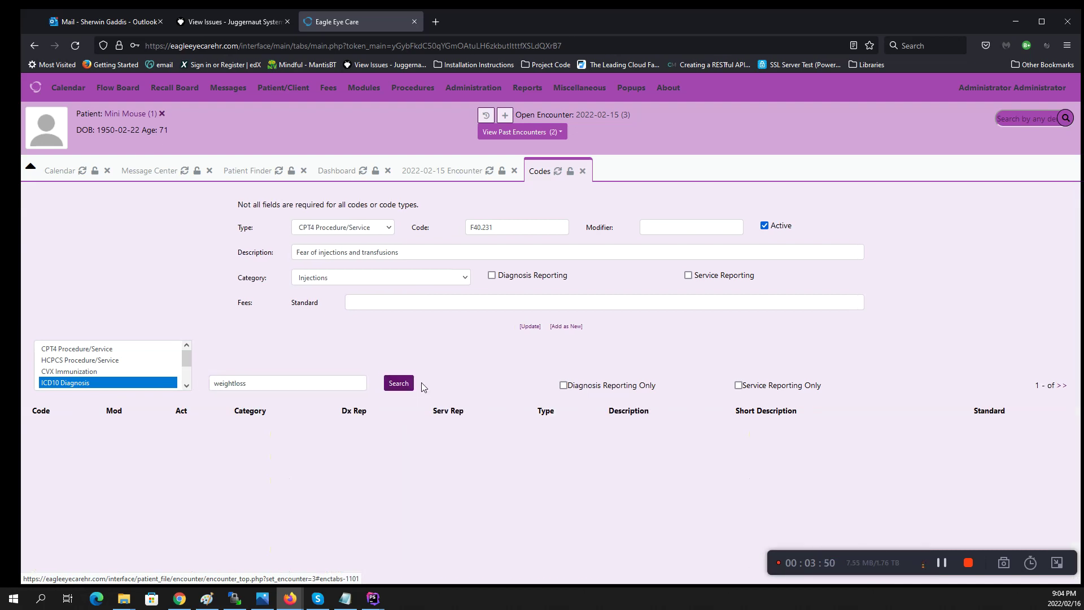
List all 6 CPT4 procedure codes with an empty search, including 92004 at 92.00.
left_click(91, 349)
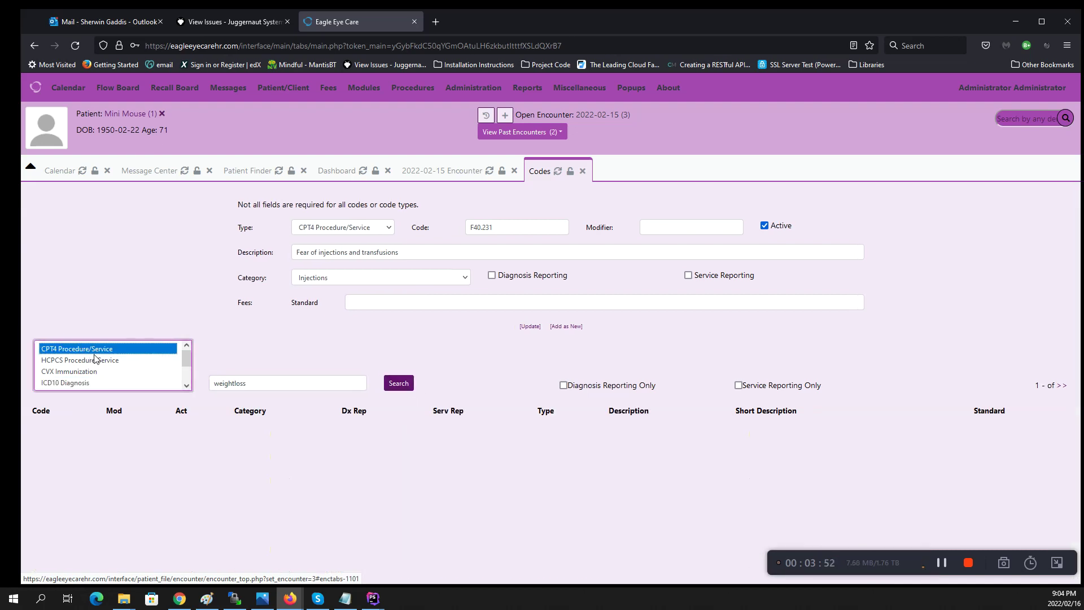
left_click(306, 389)
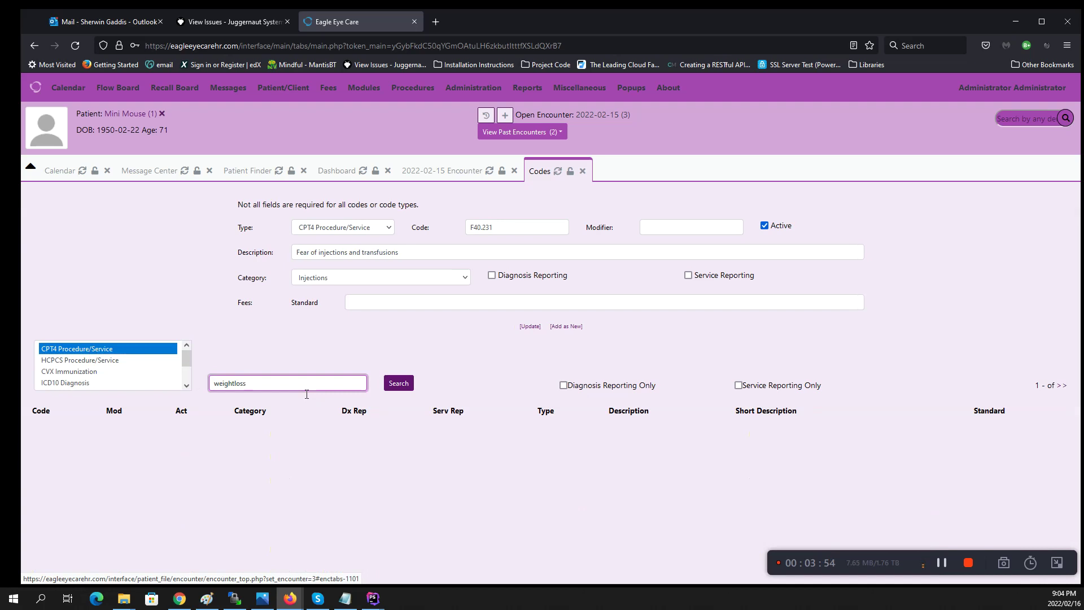
key("BackSpace")
key("BackSpace")
key("BackSpace")
key("BackSpace")
key("BackSpace")
key("BackSpace")
key("BackSpace")
key("BackSpace")
key("BackSpace")
key("BackSpace")
left_click(398, 384)
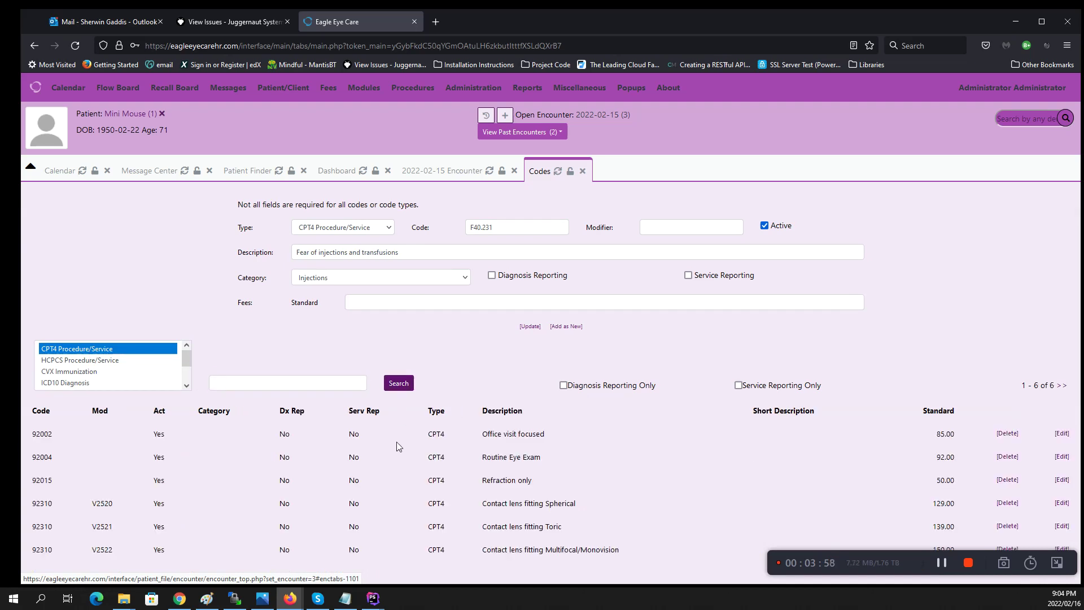
Move CPT4 92004 Routine Eye Exam into the Weight Loss category and return to the encounter.
left_click(1061, 457)
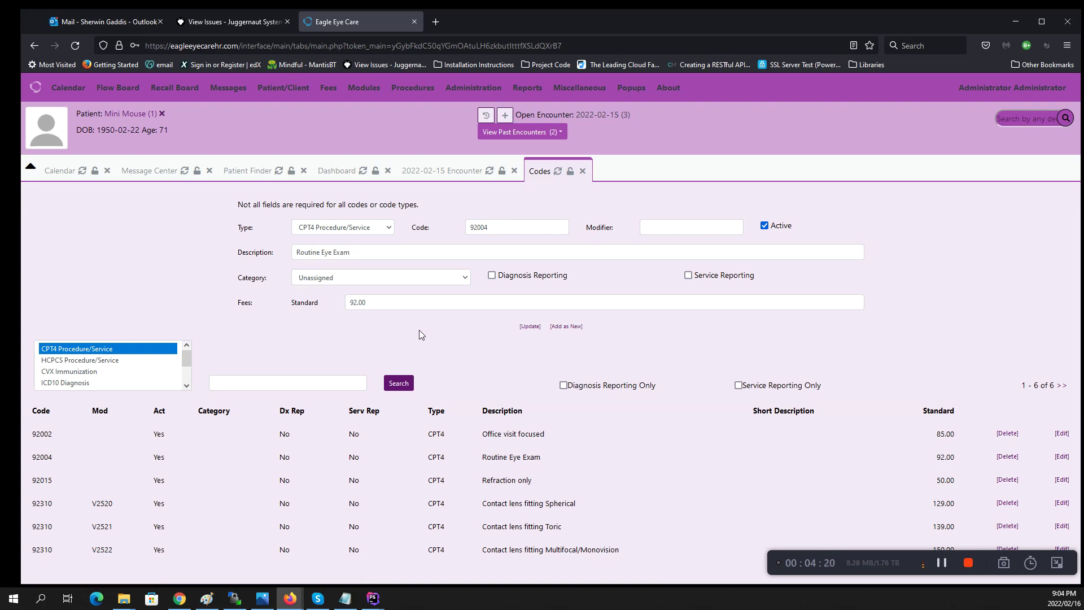
left_click(427, 278)
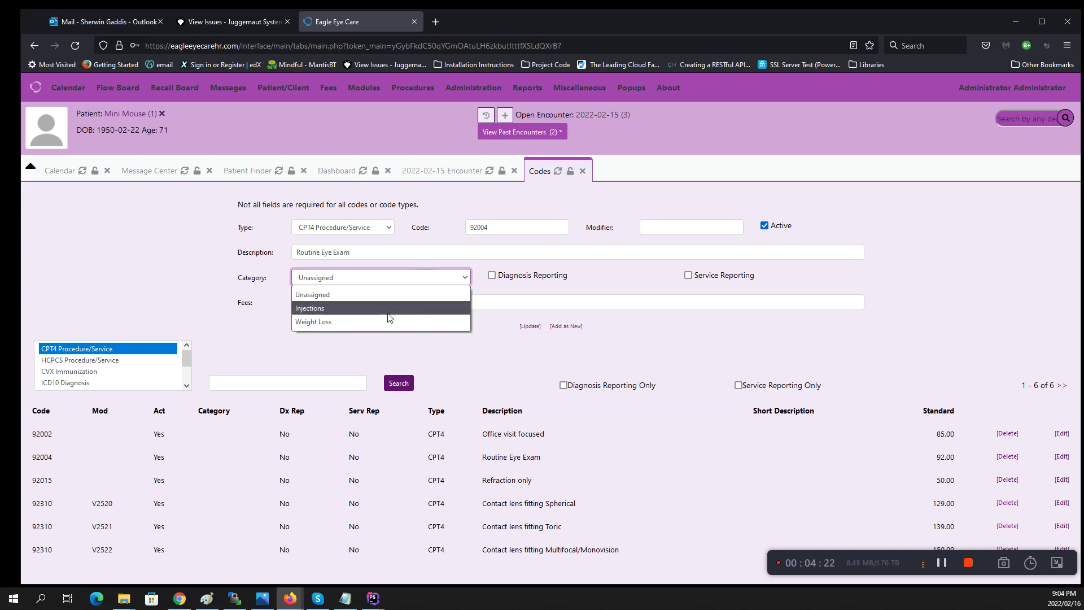
left_click(375, 323)
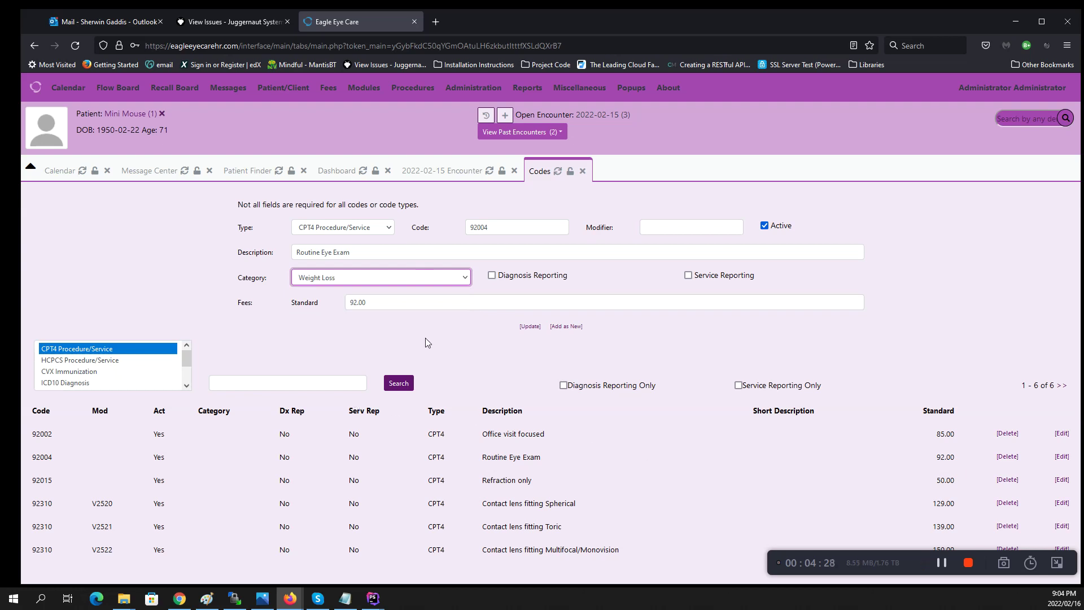
left_click(531, 330)
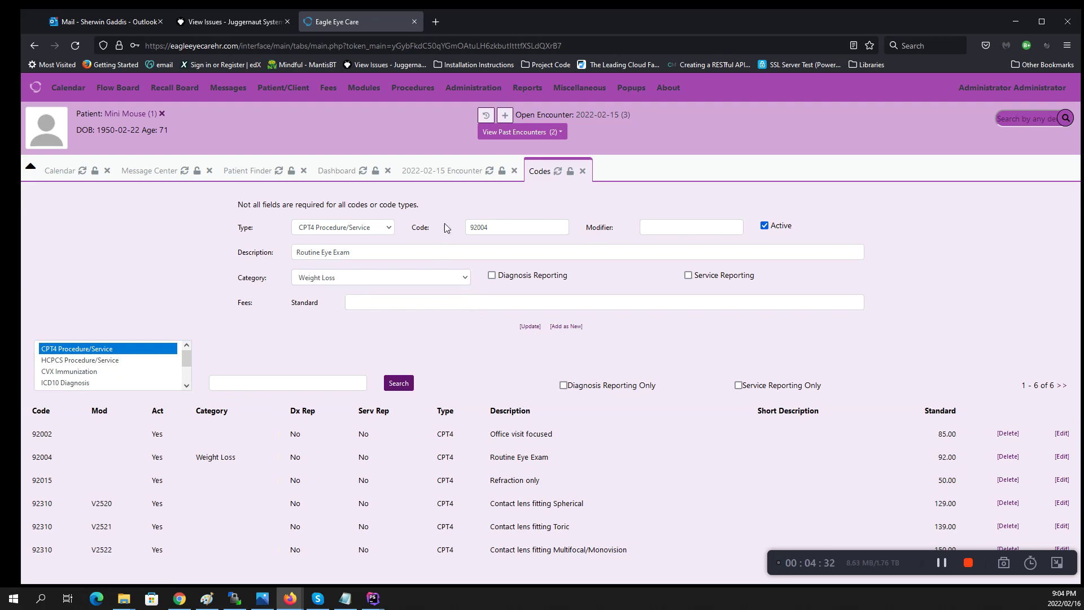
left_click(442, 171)
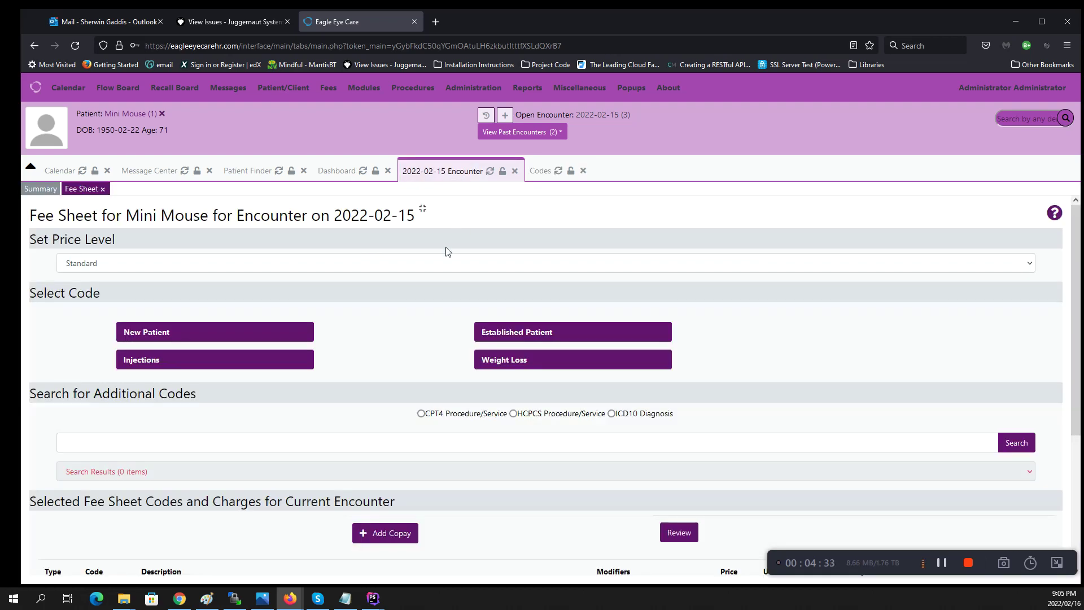
Reload the Fee Sheet and show the Weight Loss quick list offering Routine Eye Exam.
left_click(103, 189)
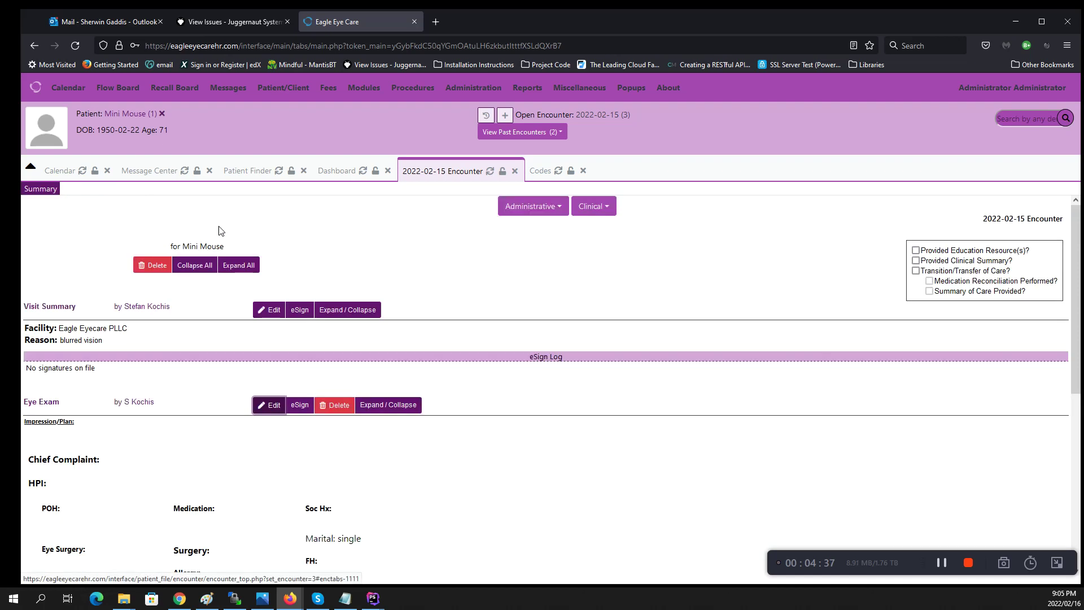
left_click(511, 207)
left_click(512, 230)
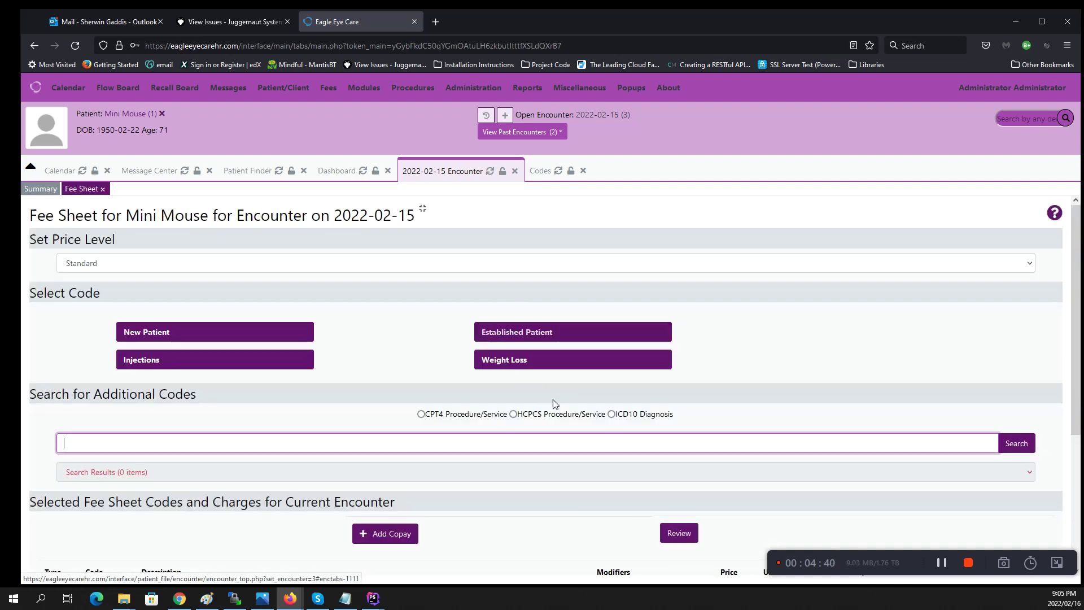
left_click(516, 364)
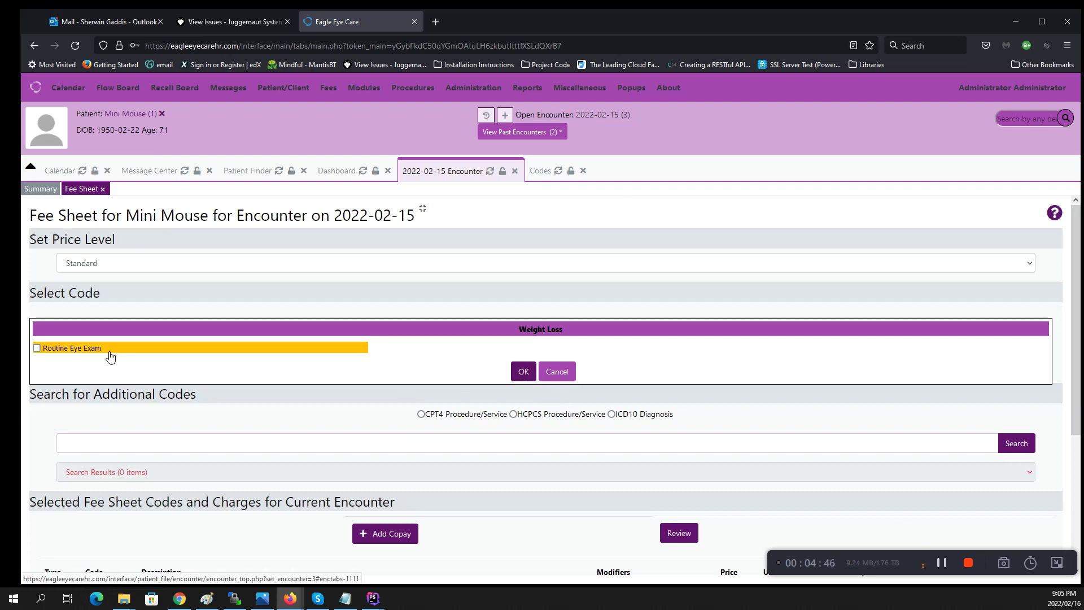
scroll(340, 399, "down", 3)
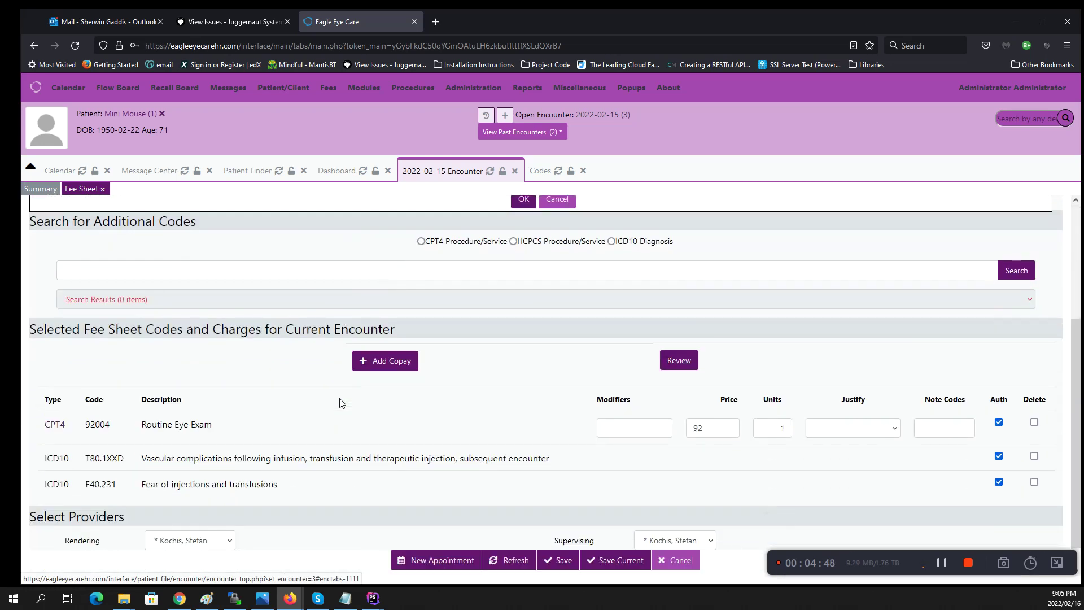
scroll(552, 310, "up", 3)
scroll(553, 315, "down", 3)
scroll(585, 418, "down", 1)
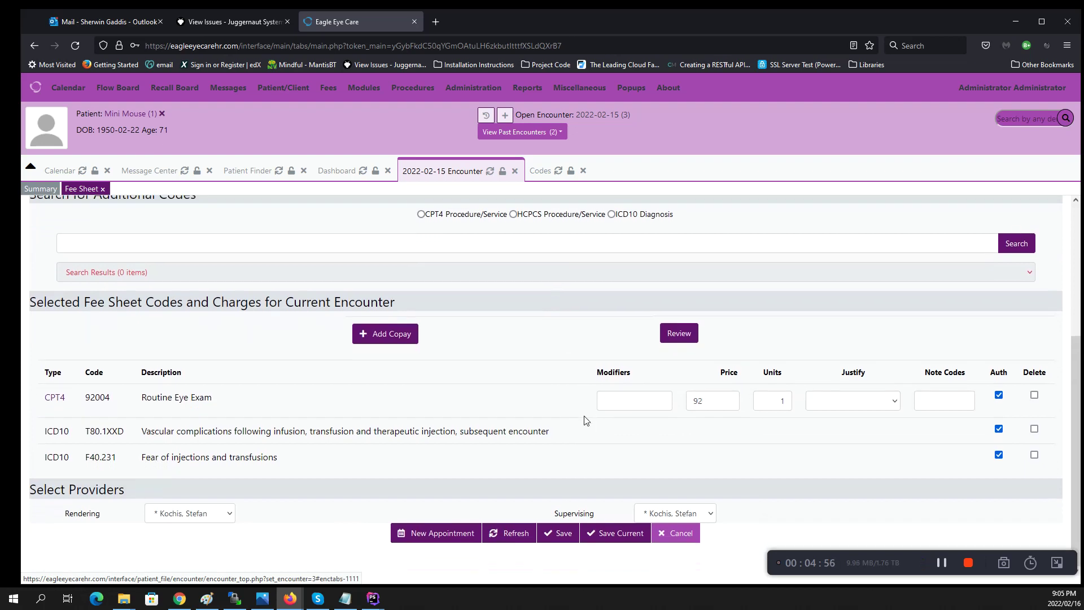